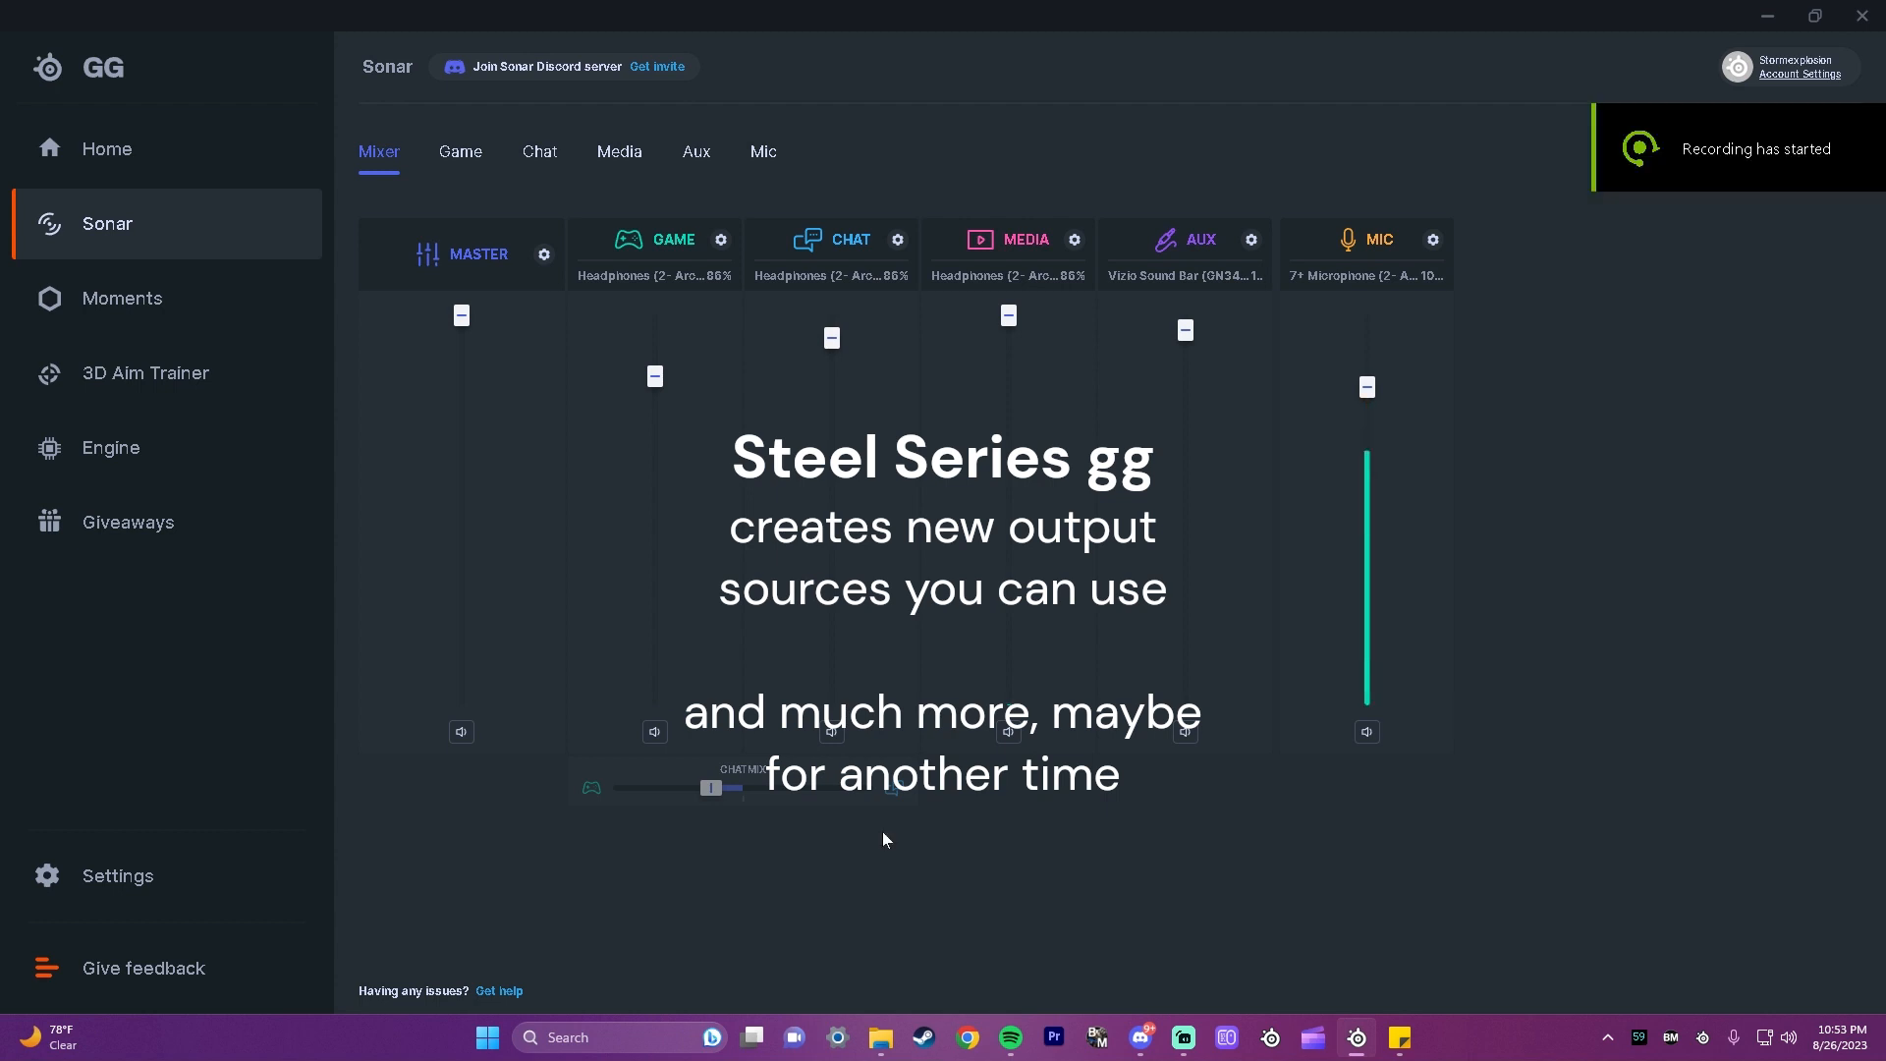
Step: Search the computer for the EarTrumpet app
left_click(609, 1038)
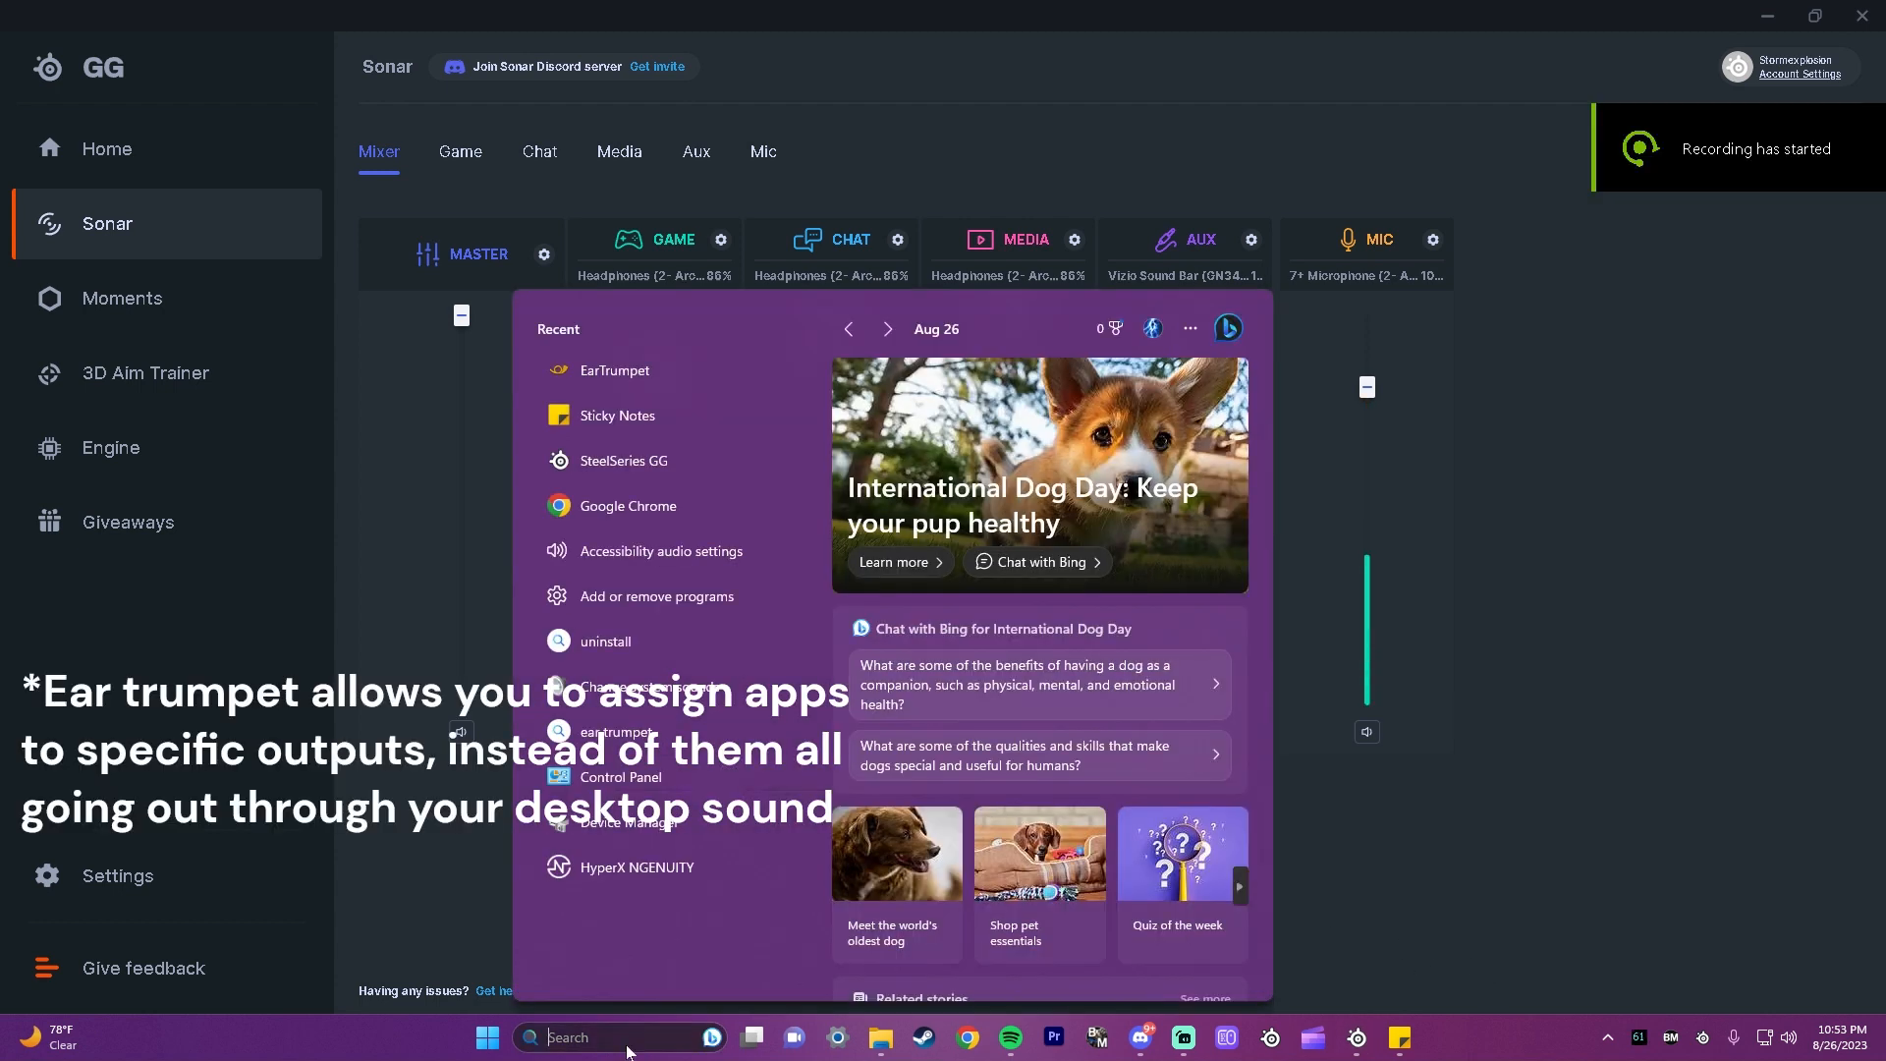
type("era")
key("BackSpace")
key("BackSpace")
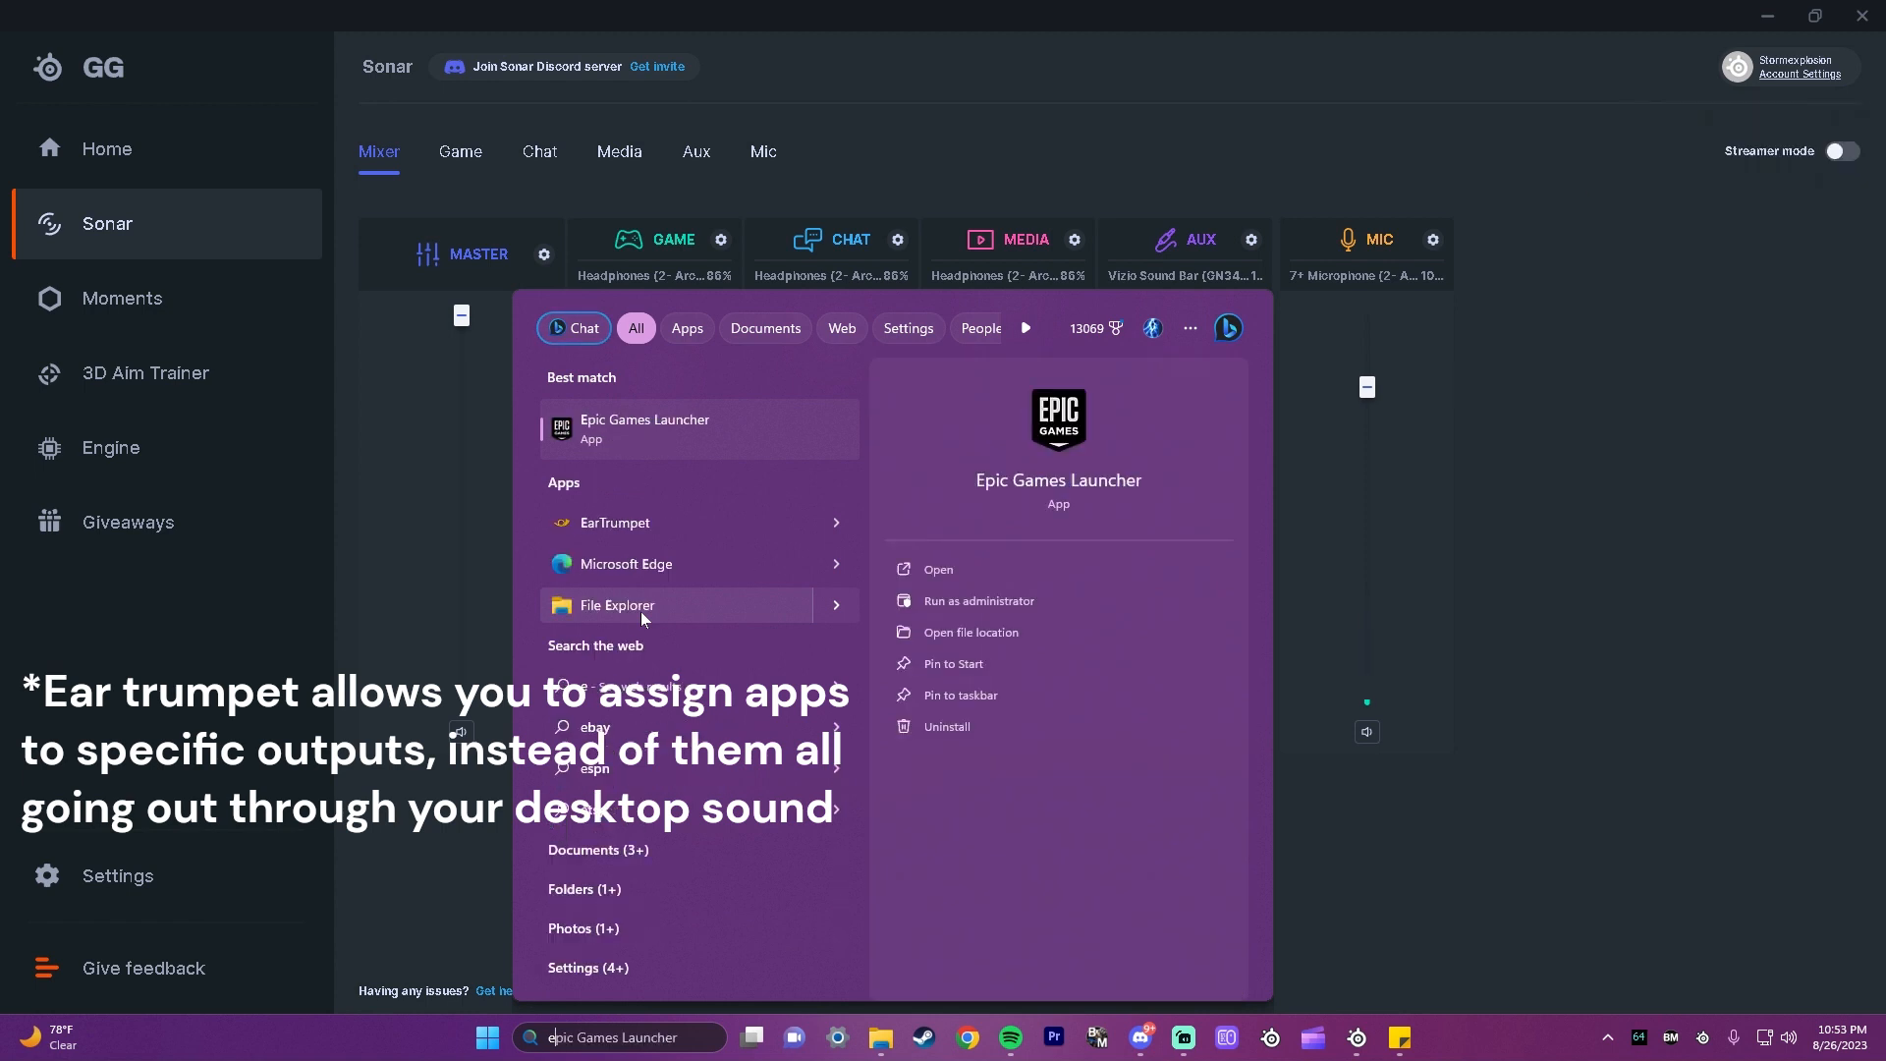
type("ar")
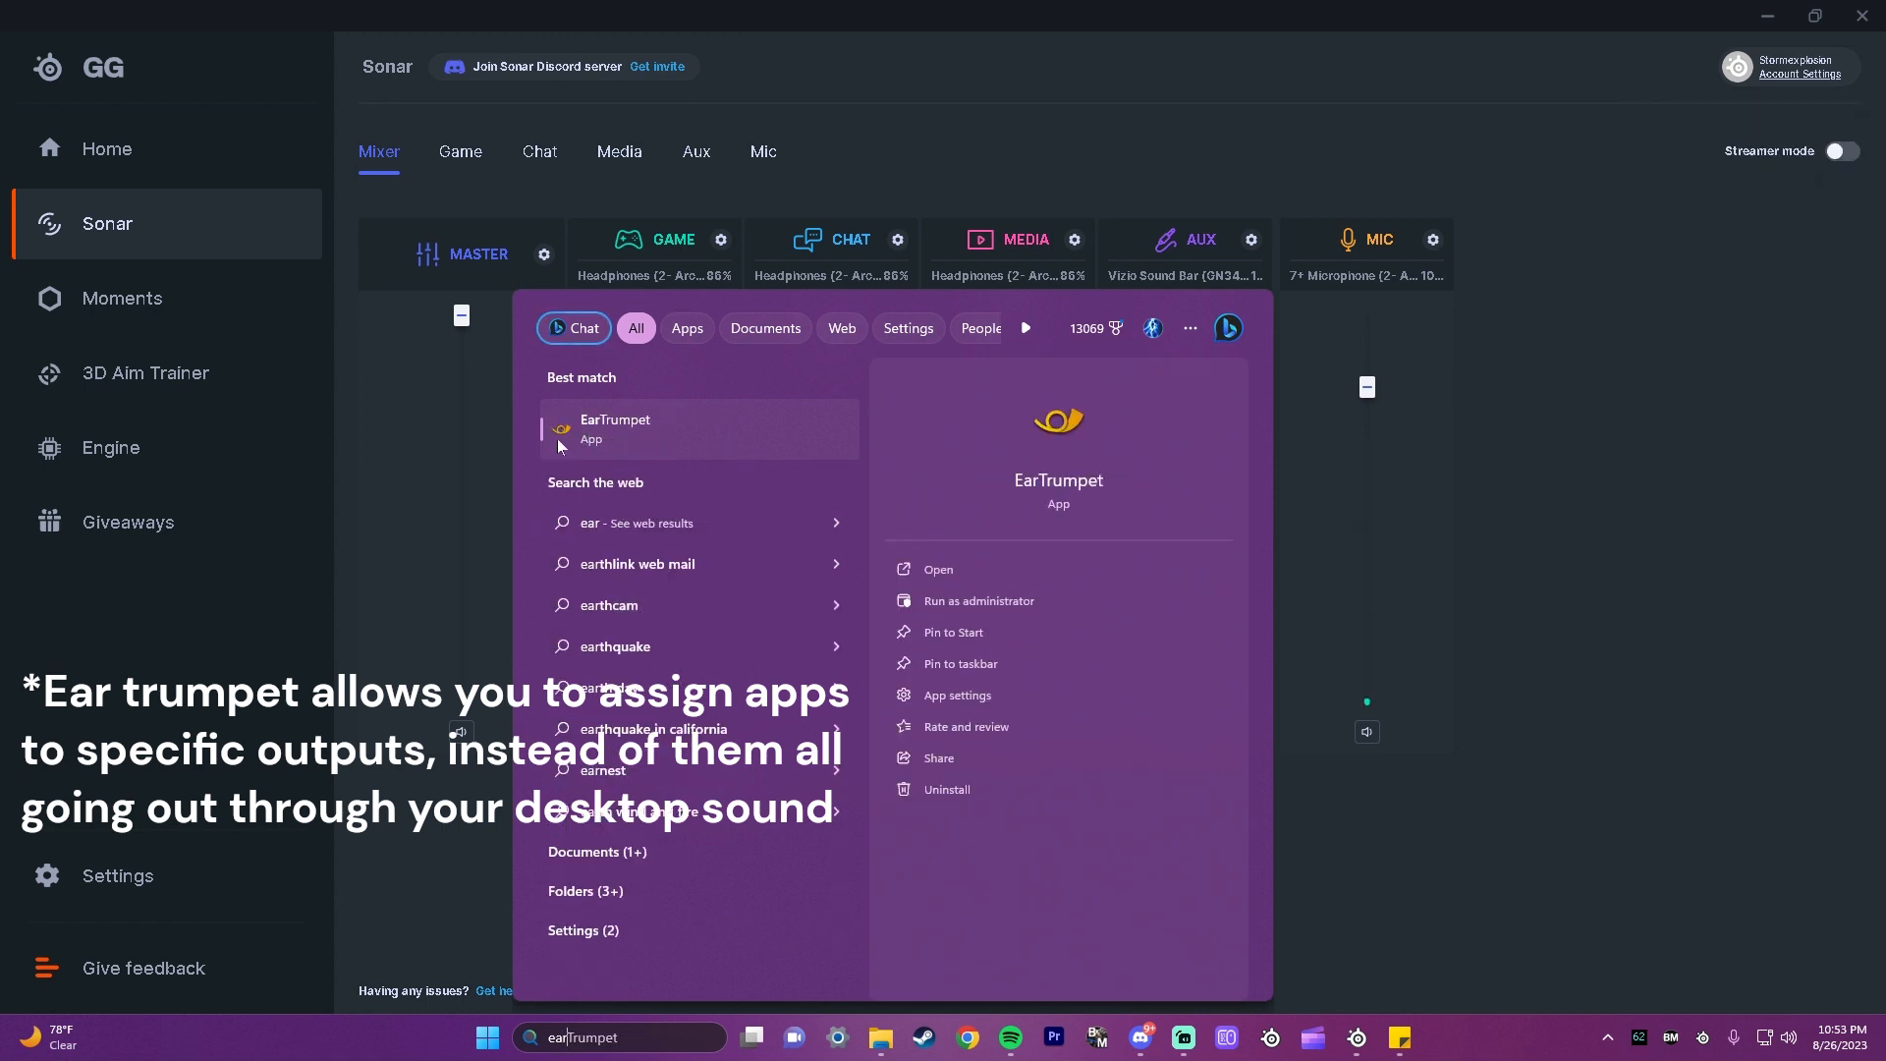
Step: Open the EarTrumpet volume mixer and view the playback device choices for Discord under Chat - SteelSeries Sonar
left_click(1607, 1037)
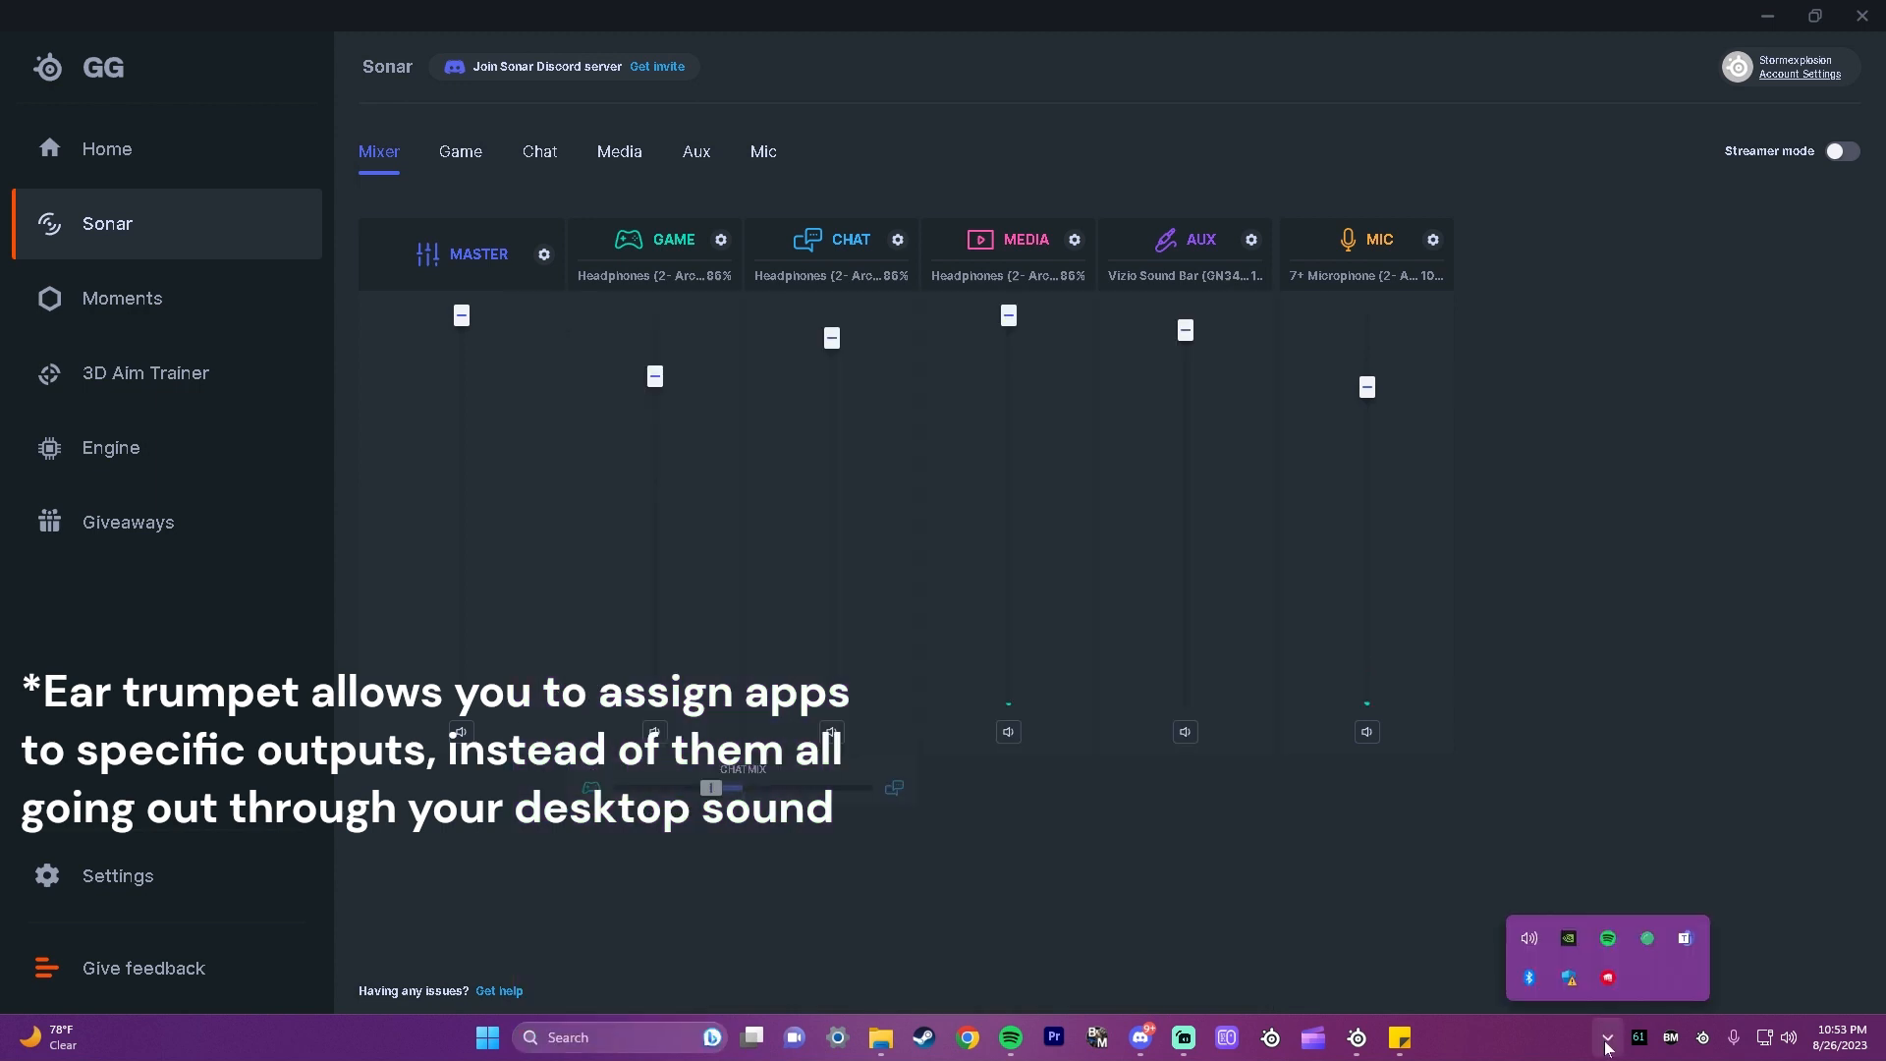
left_click(1529, 939)
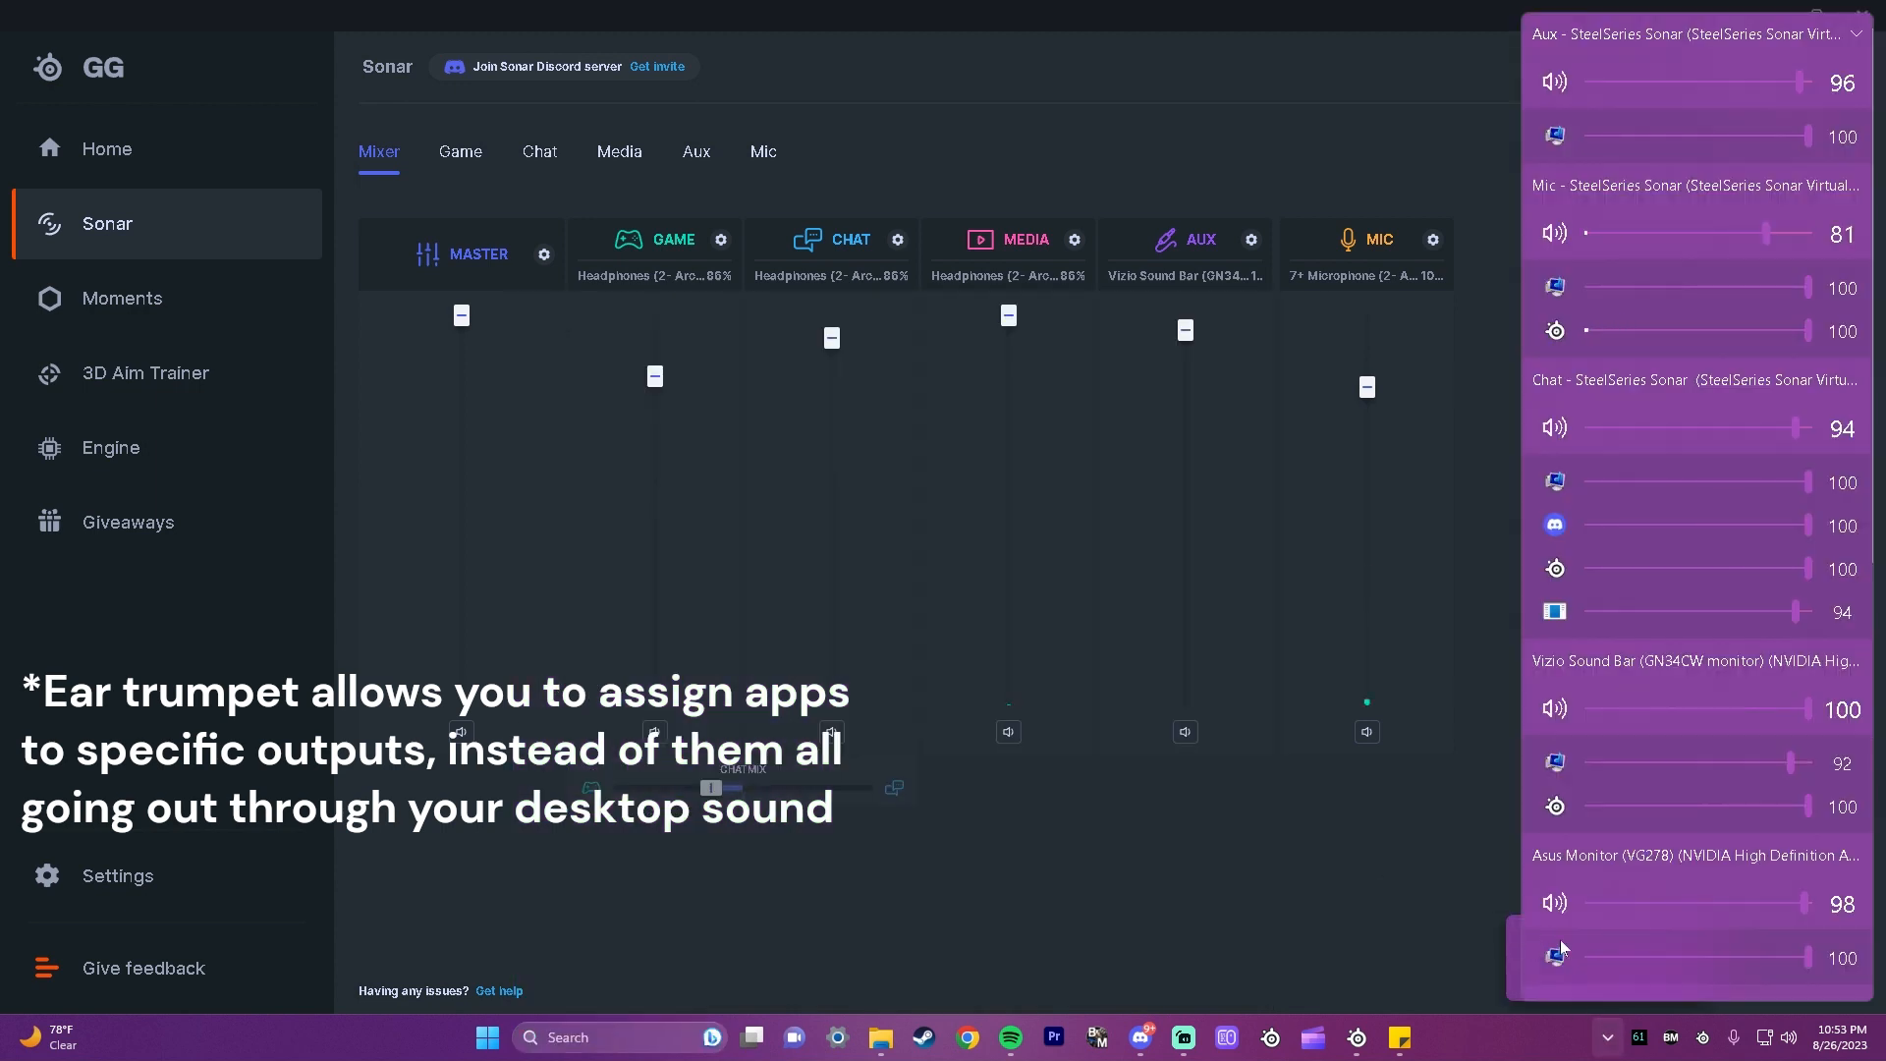
scroll(1622, 886, "down", 2)
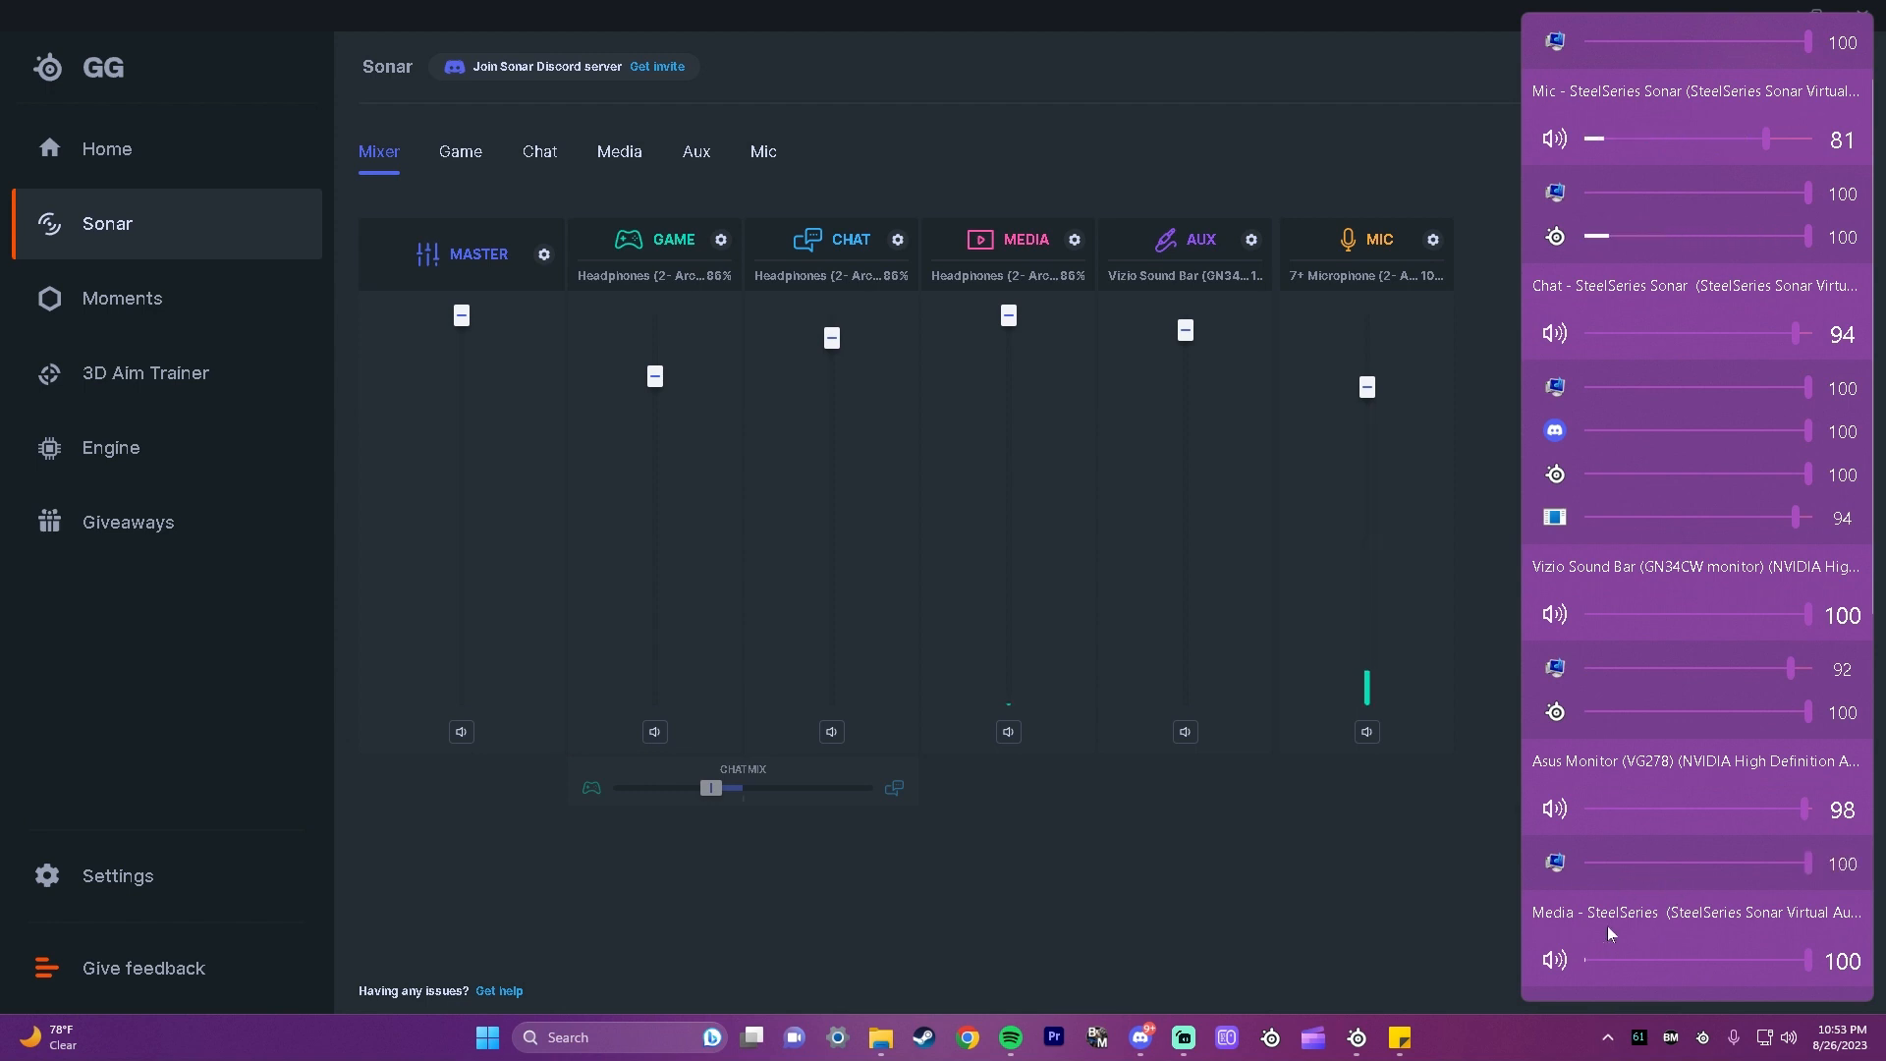
scroll(1558, 953, "up", 1)
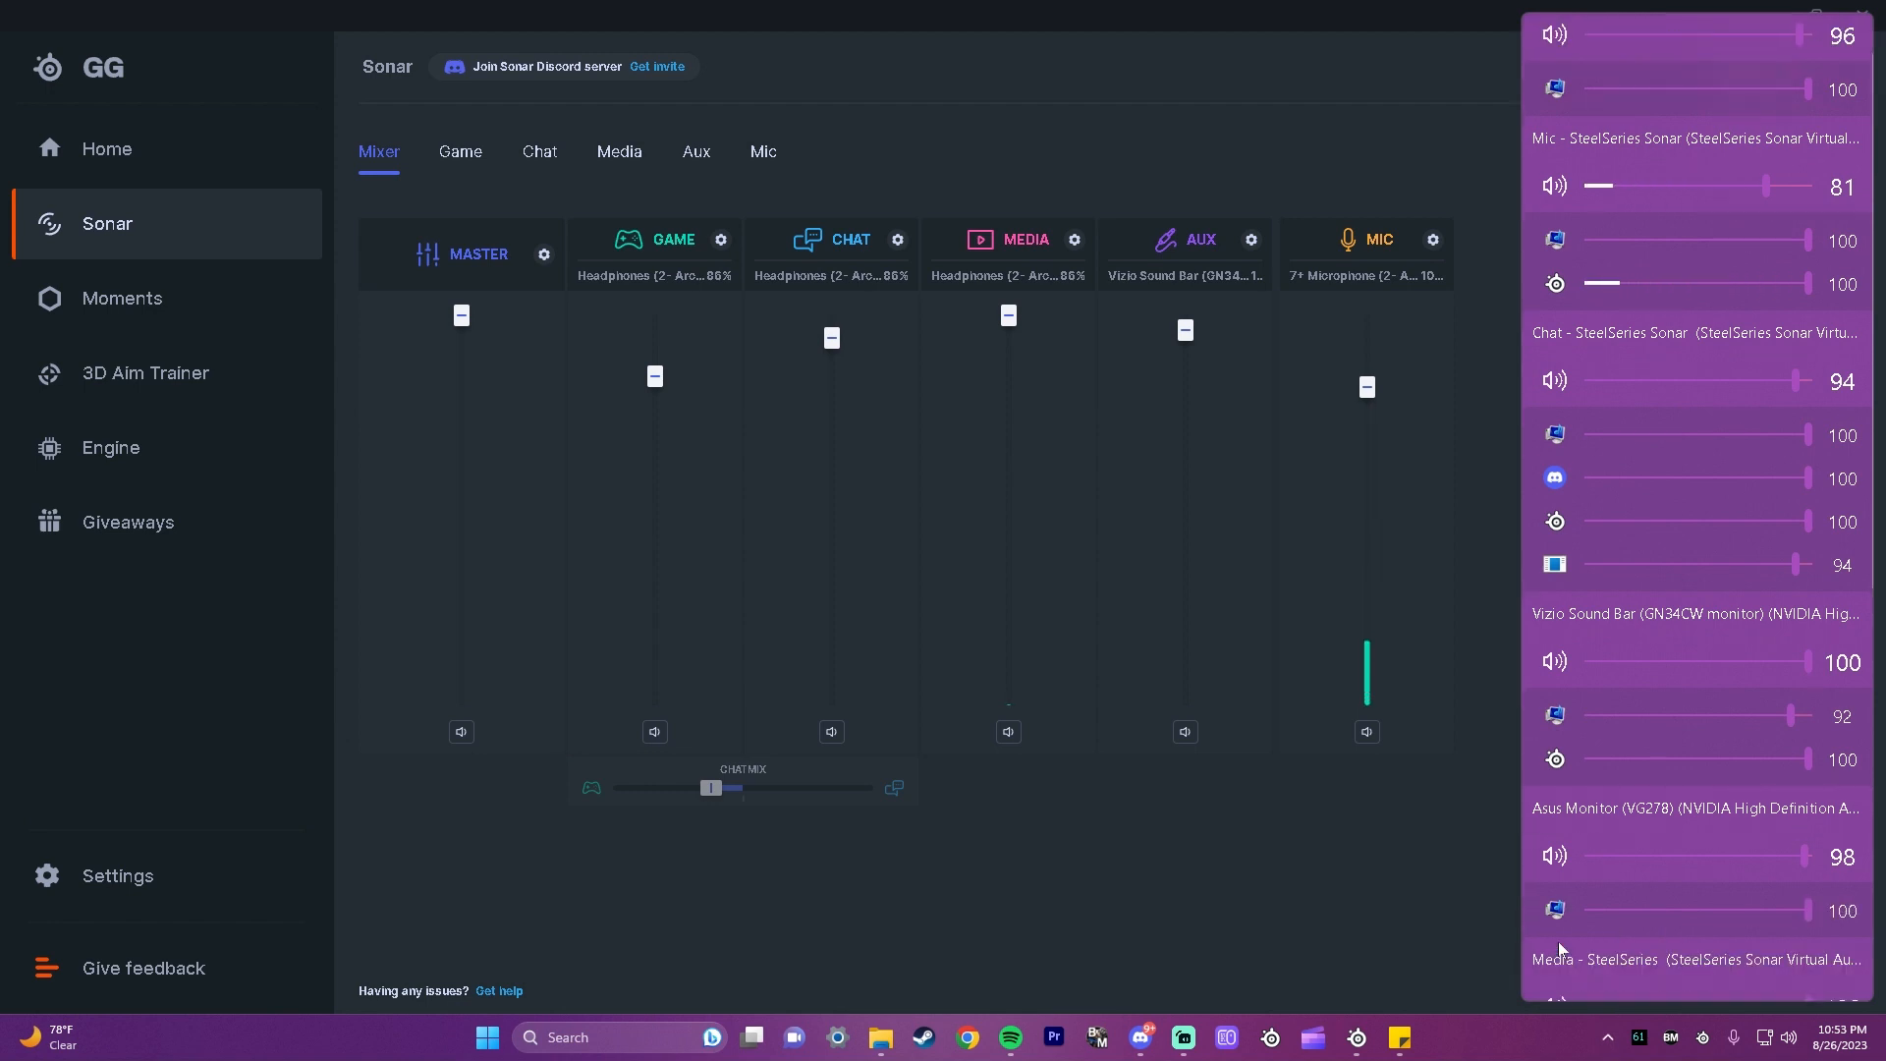
left_click(1555, 478)
left_click(1808, 429)
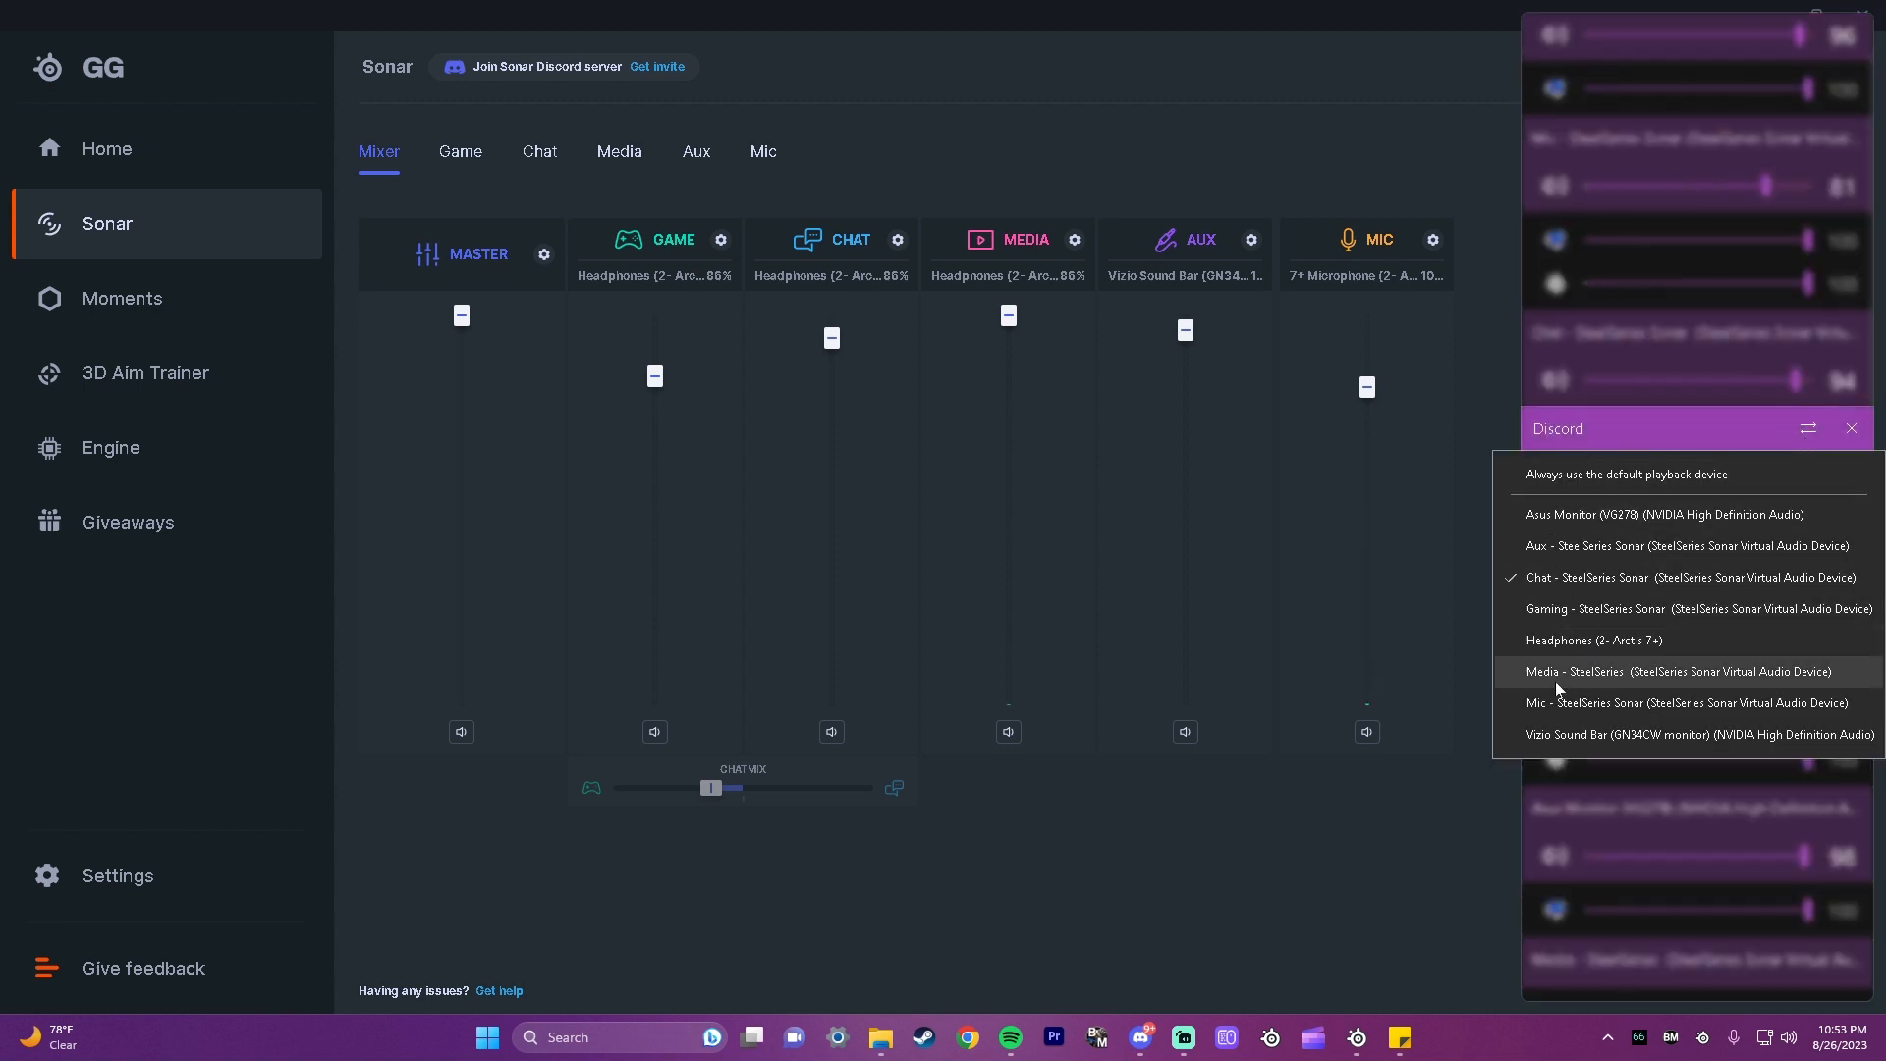
left_click(1442, 809)
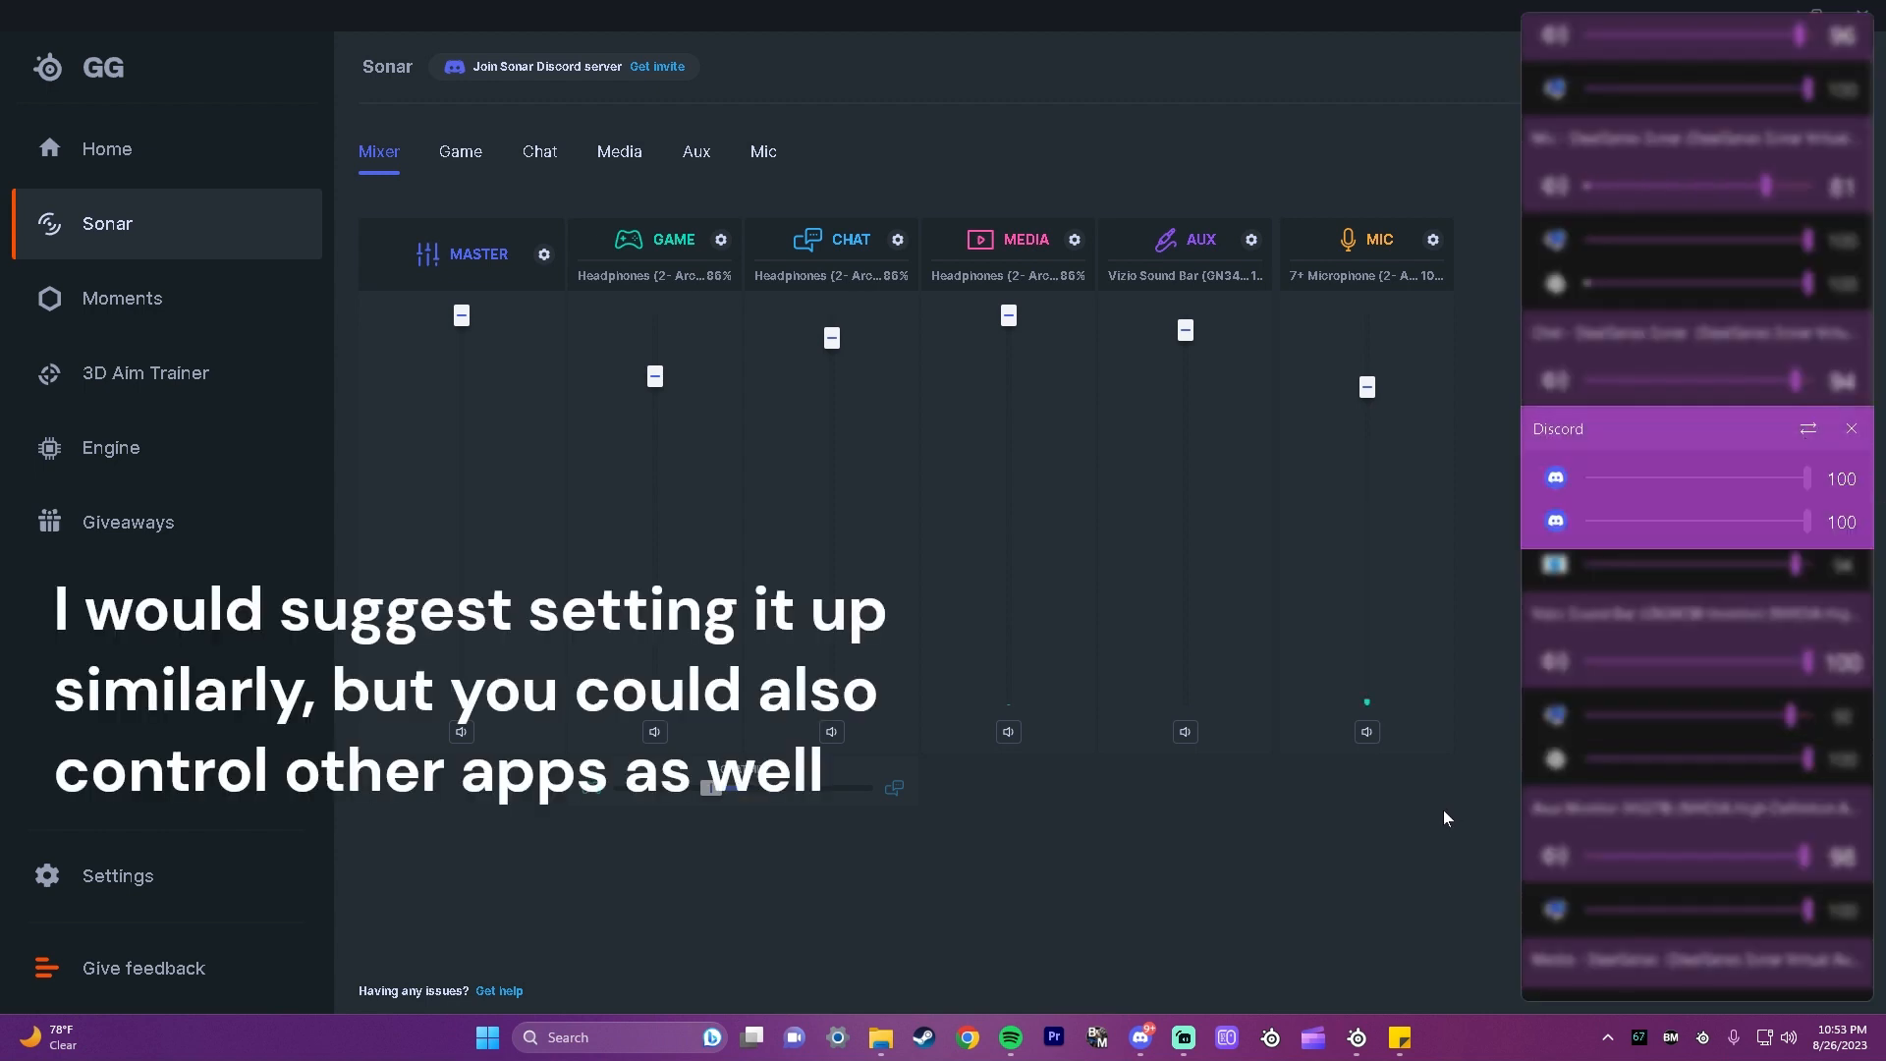
Step: Reopen the EarTrumpet mixer, examine the apps routed to the Media - SteelSeries device, and close it
left_click(1607, 1037)
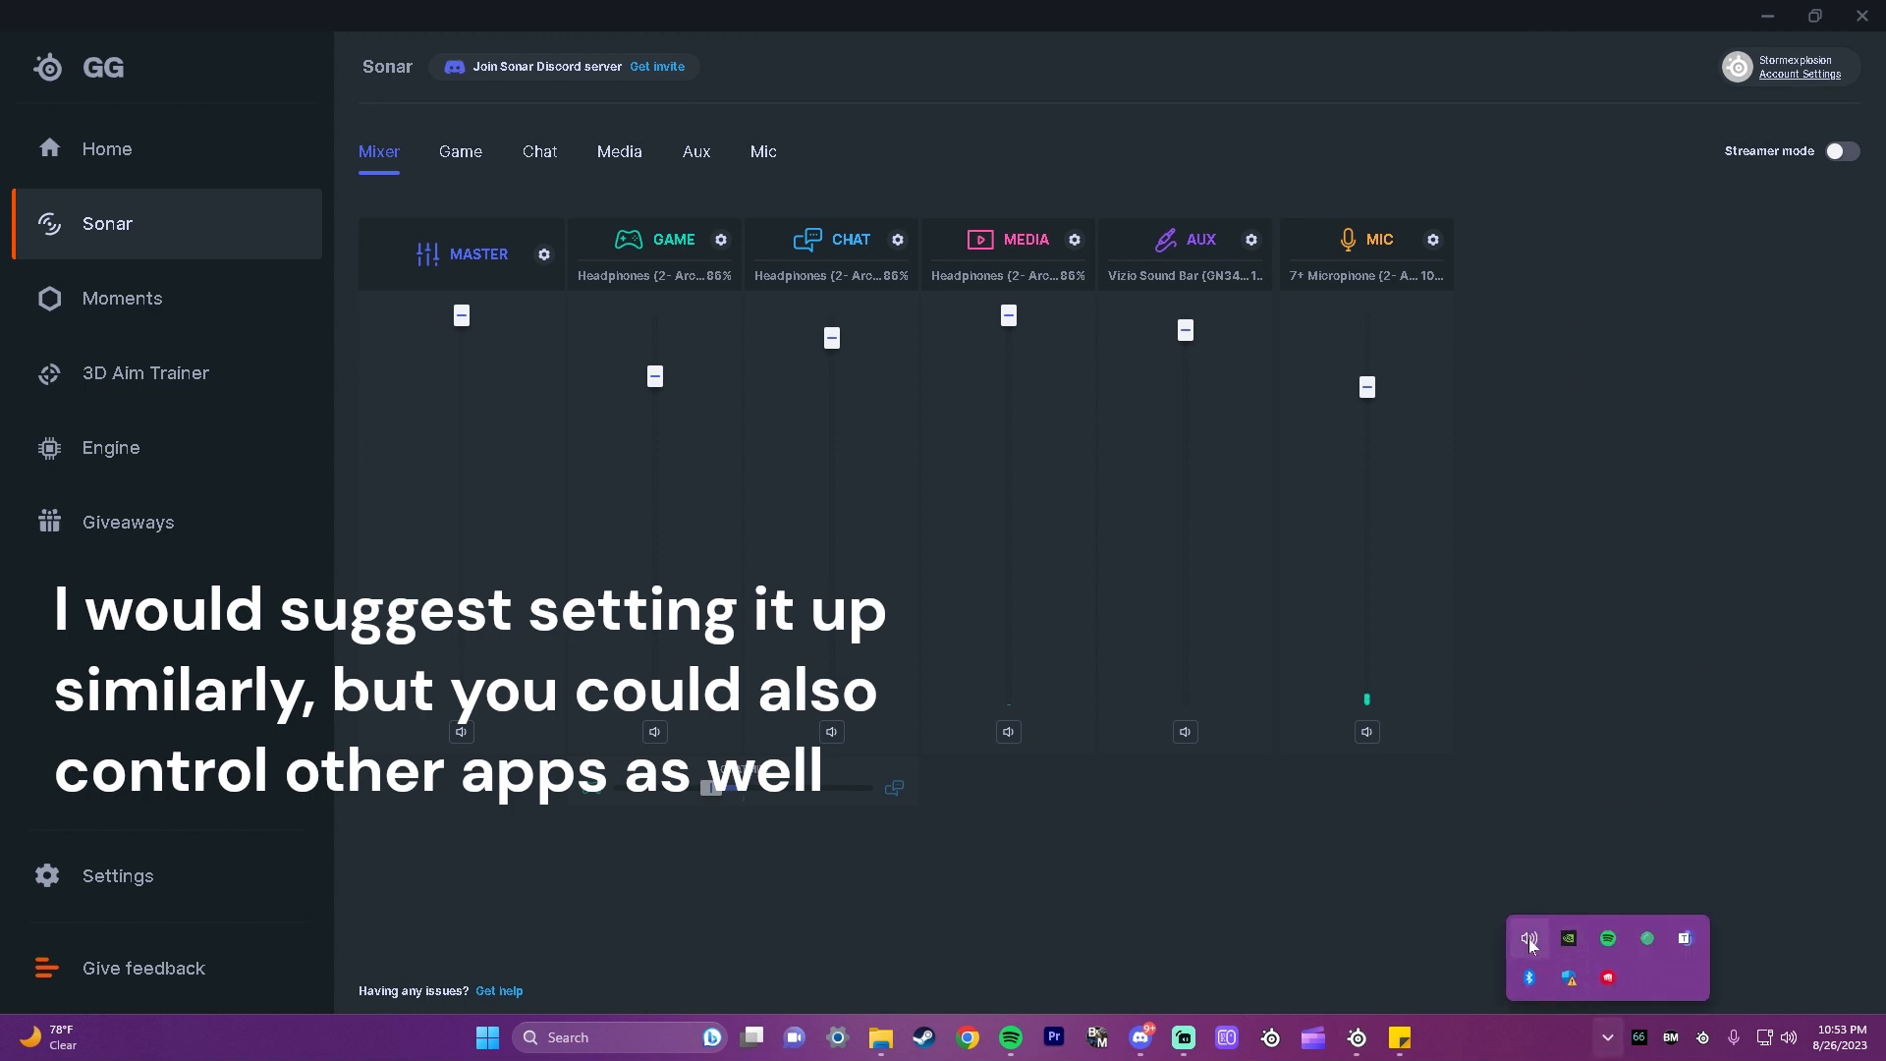
left_click(1528, 939)
scroll(1531, 822, "down", 2)
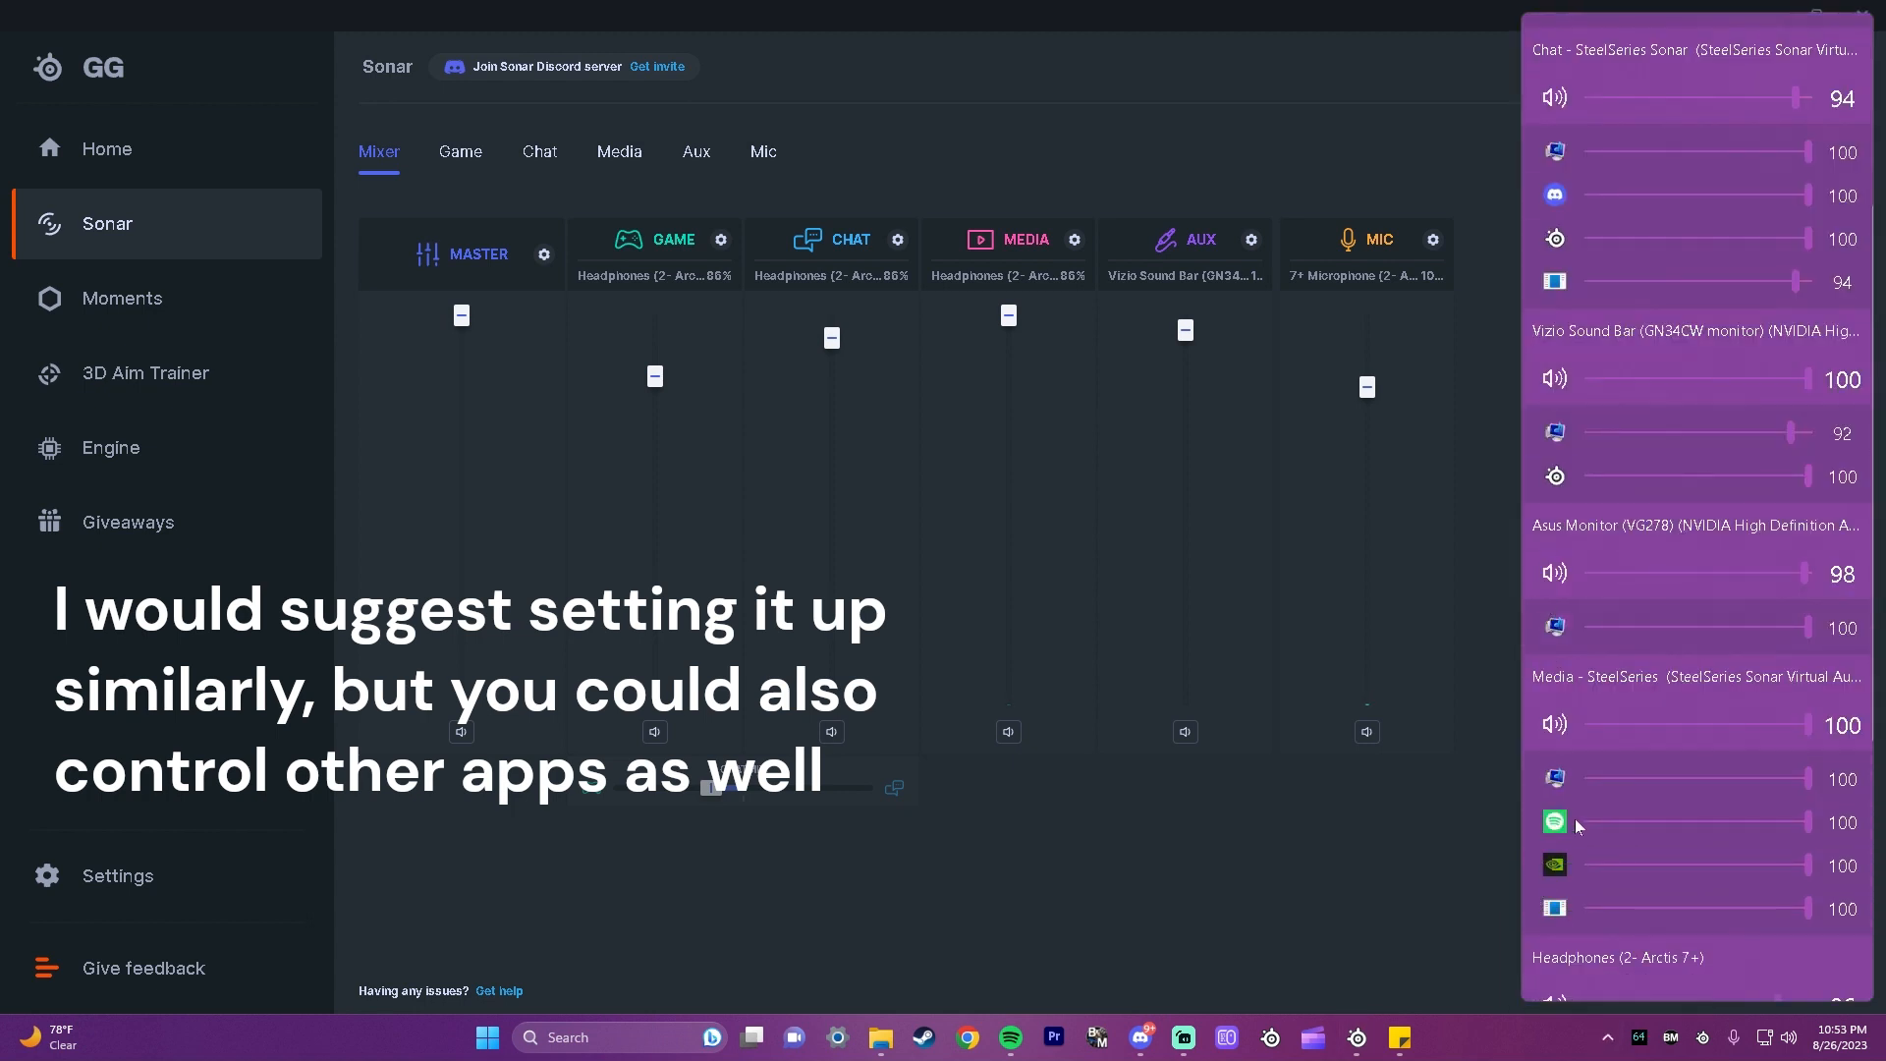
left_click(1309, 835)
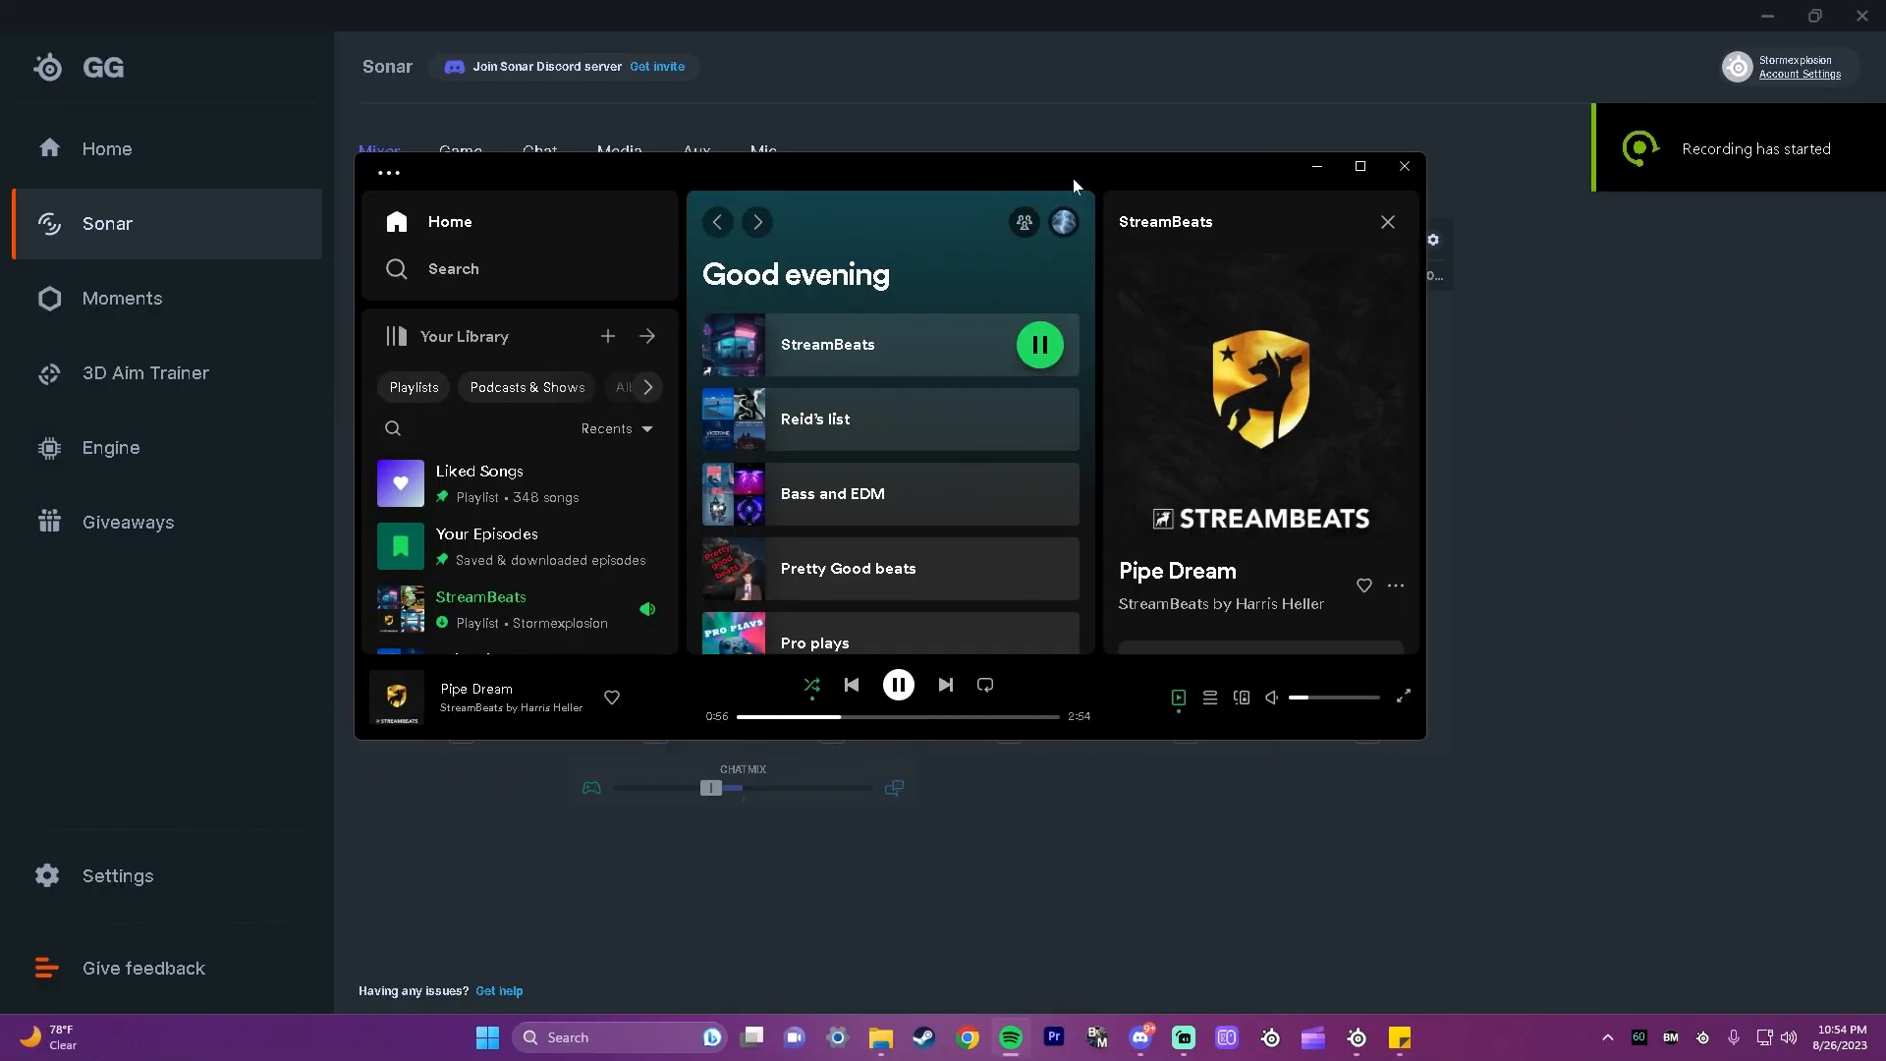
Step: Move the Spotify window aside to look at Sonar's Media channel, and move it back over the mixer
left_click_drag(1077, 186, 1105, 412)
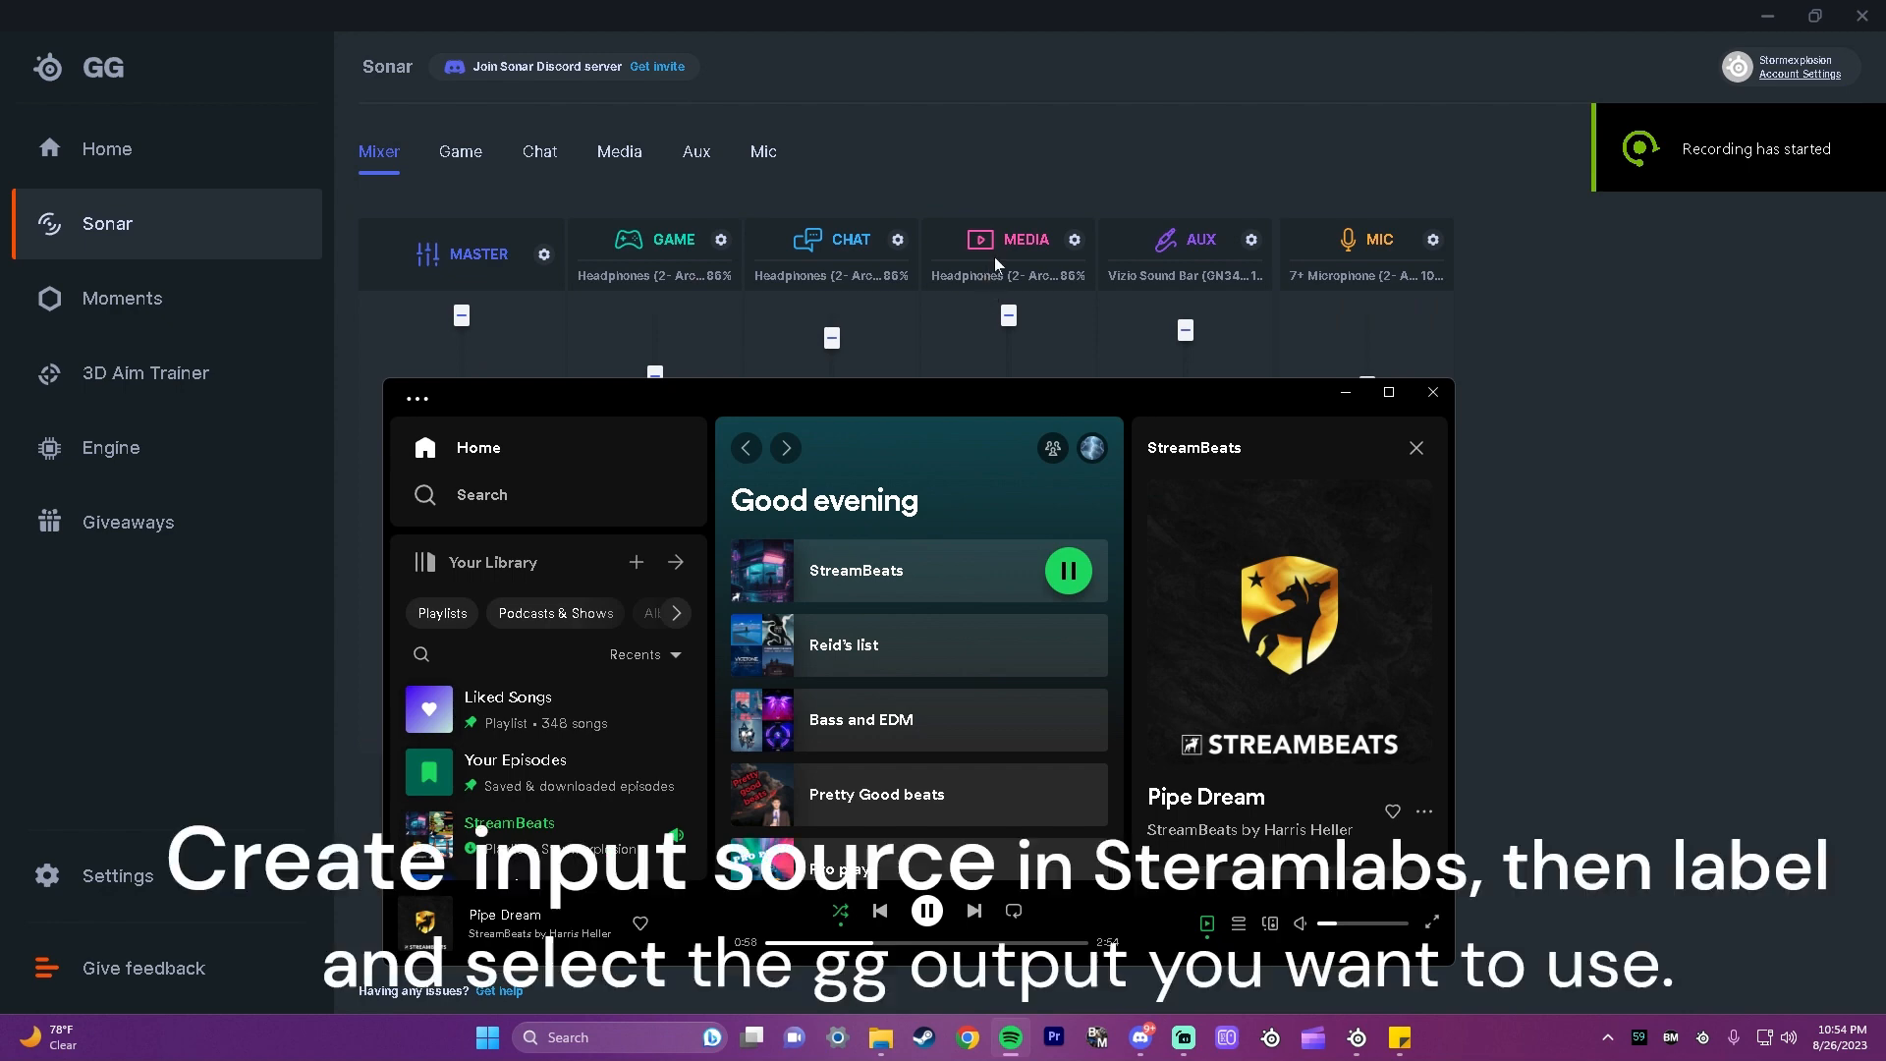
left_click_drag(1062, 400, 1075, 234)
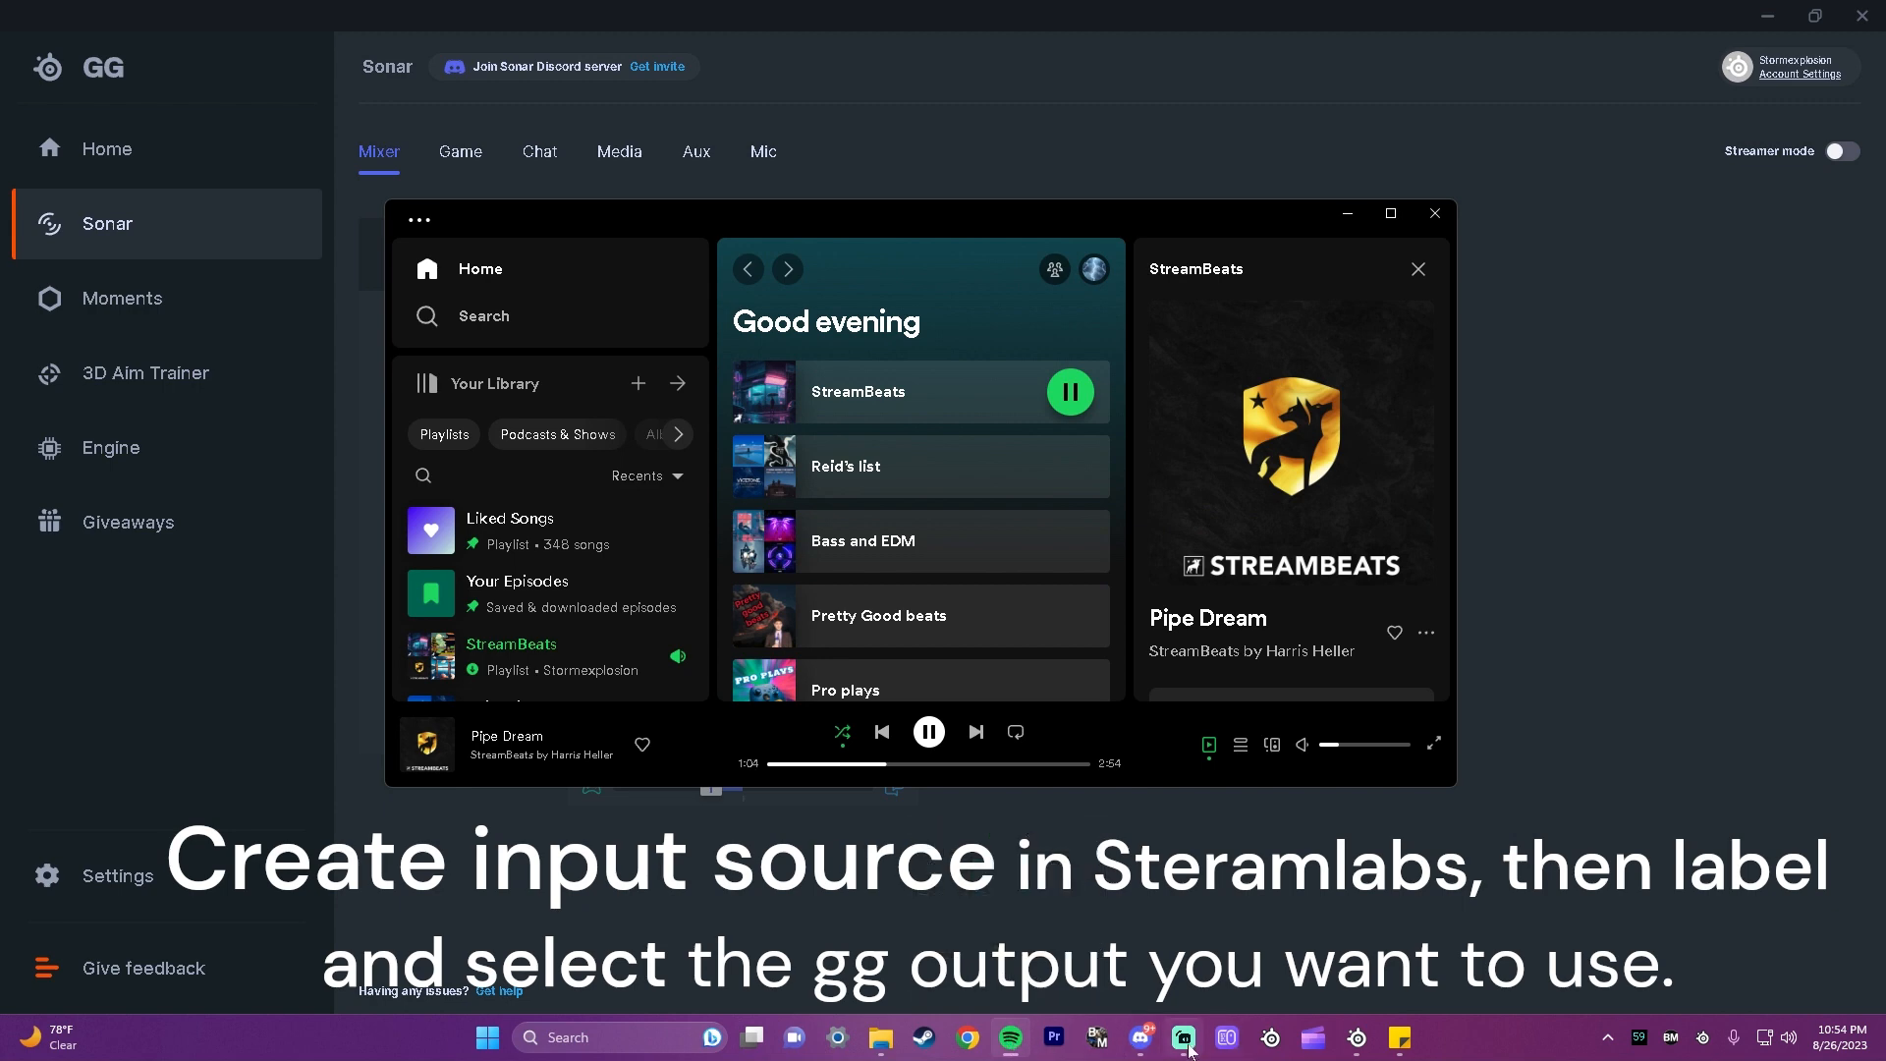
Step: Switch to Streamlabs Desktop and review the device and monitoring options of the Spotify (Media) source in the advanced audio settings
left_click(1186, 1041)
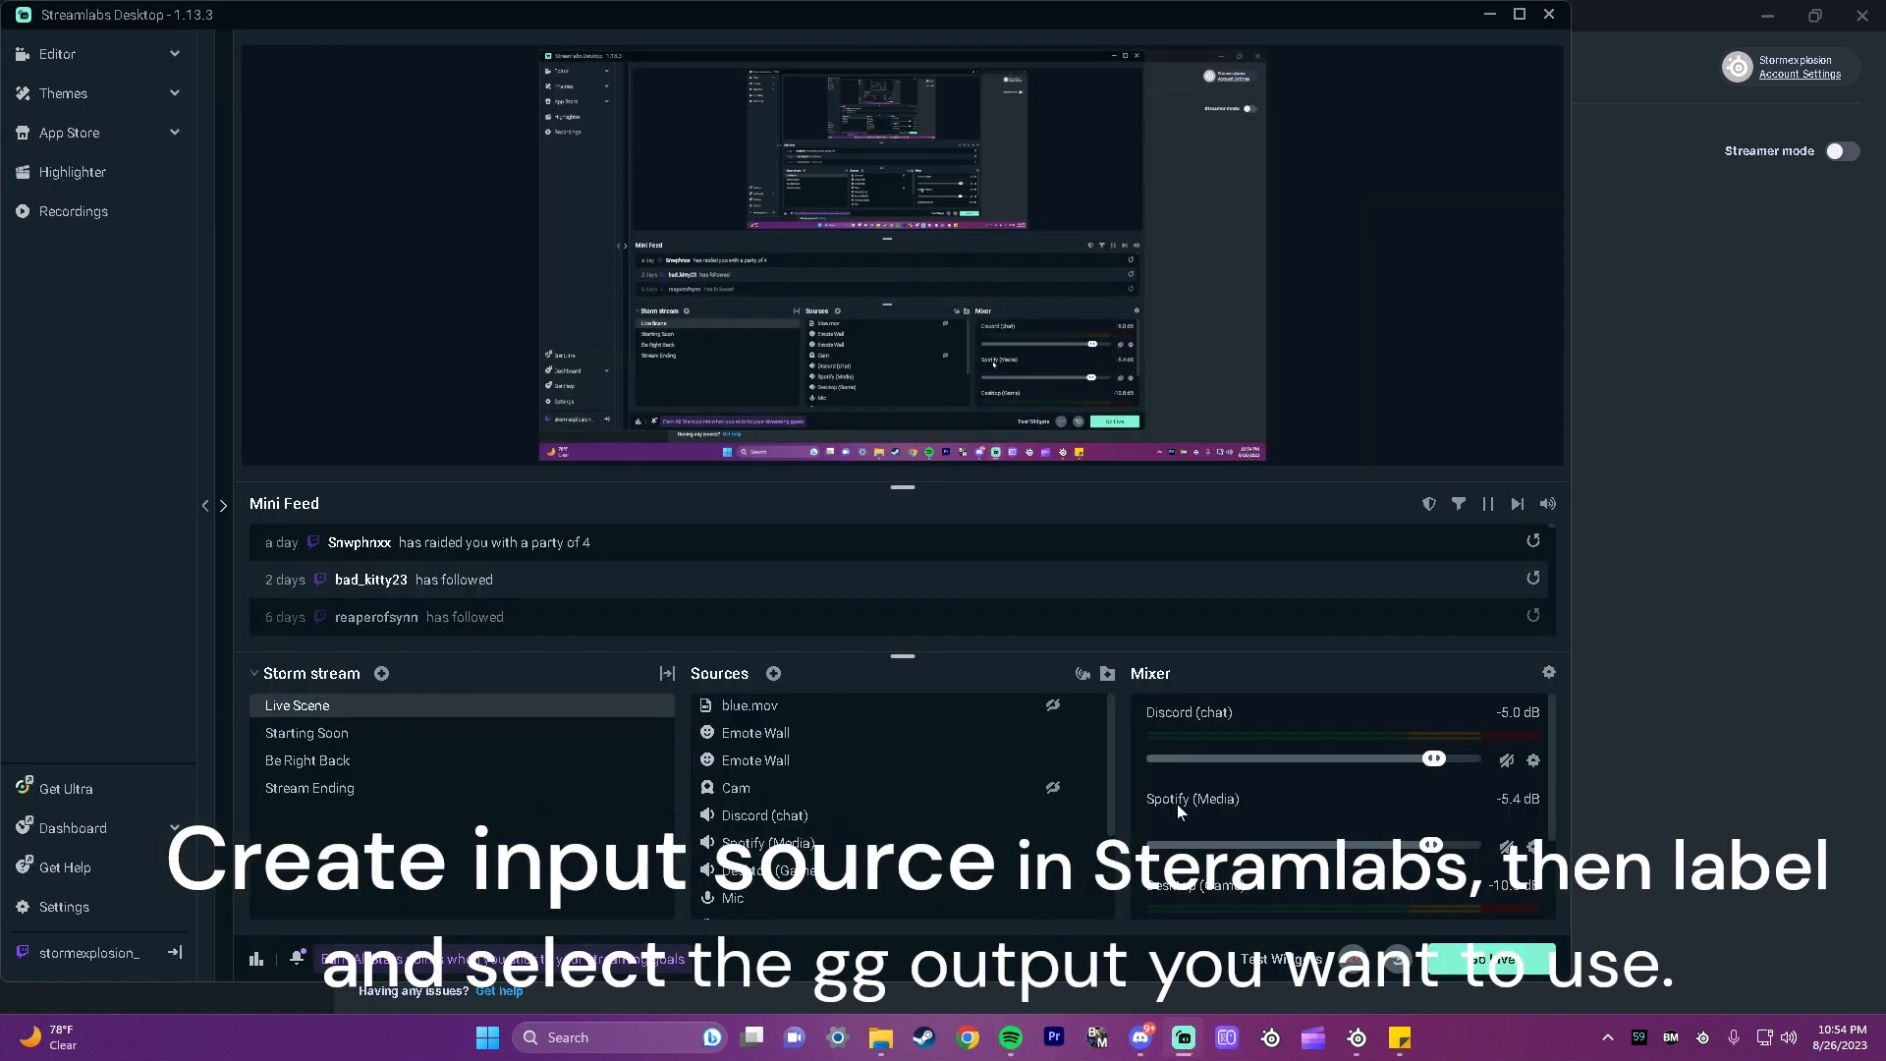
left_click(1533, 847)
left_click(1612, 659)
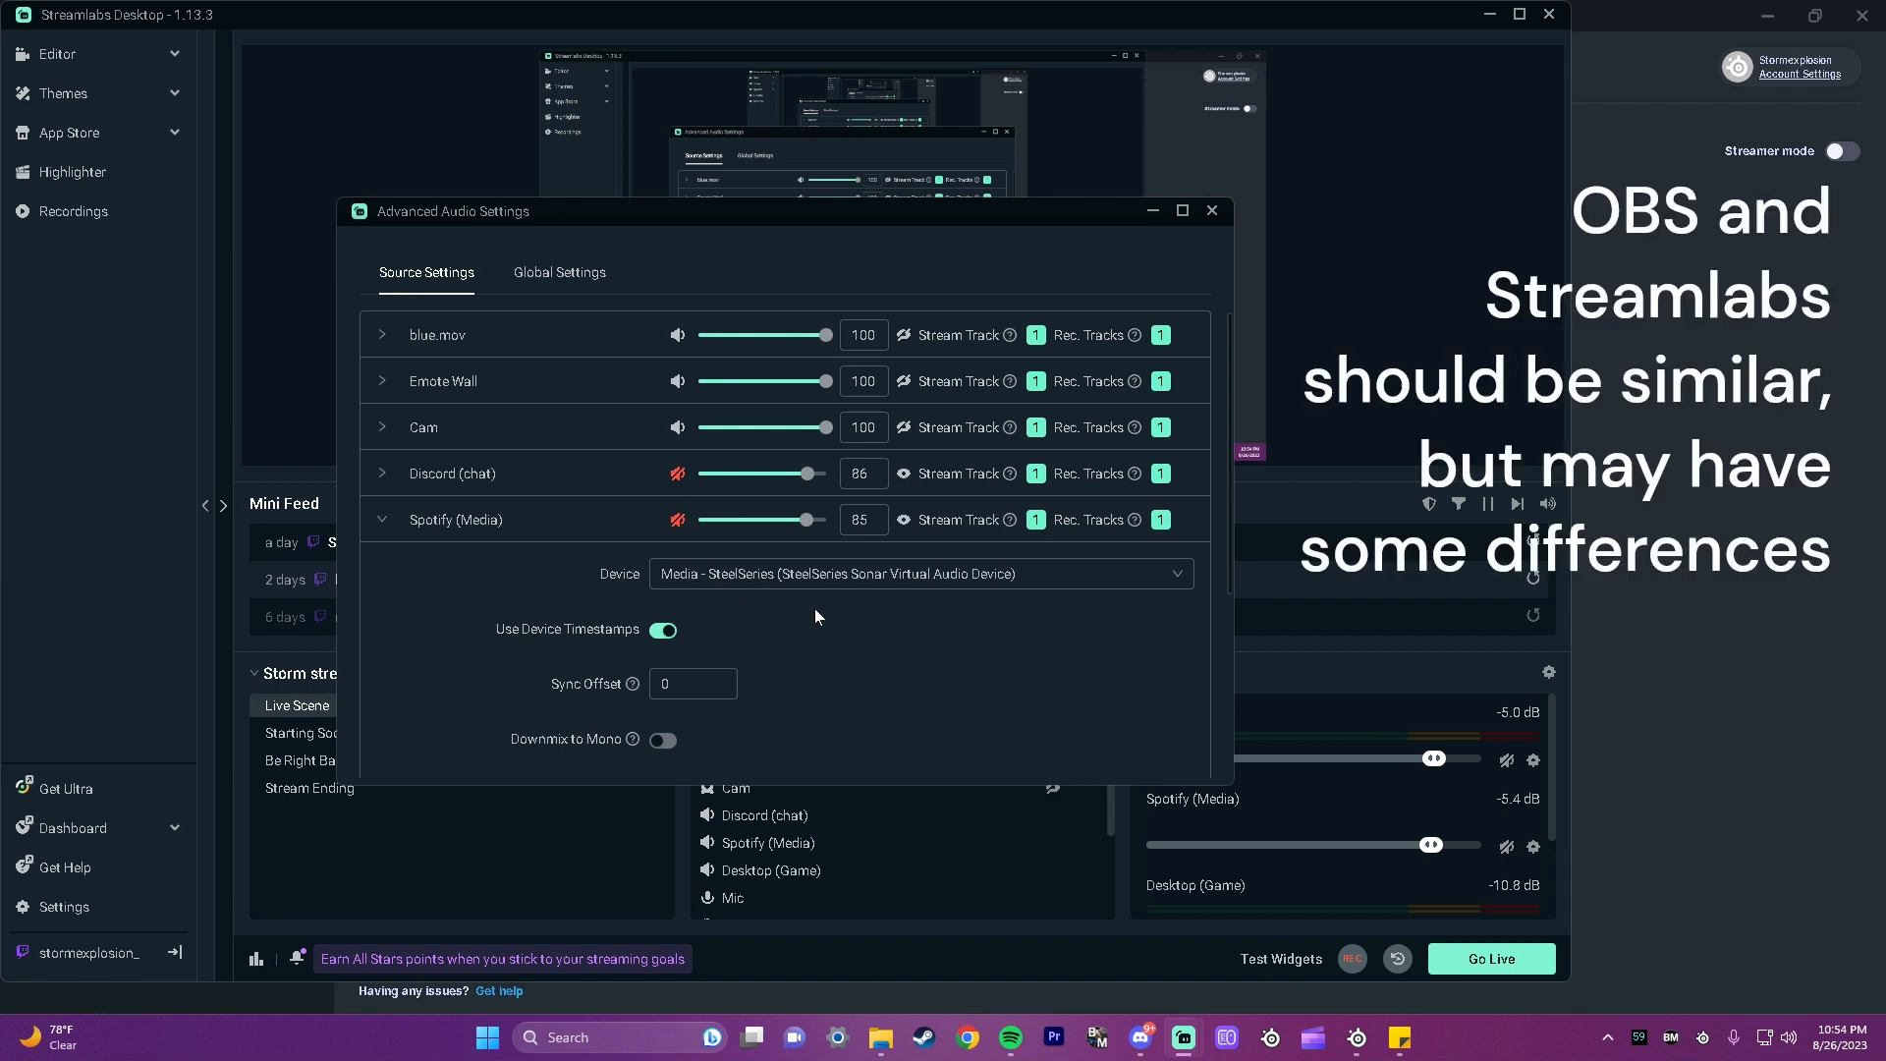
scroll(857, 692, "down", 1)
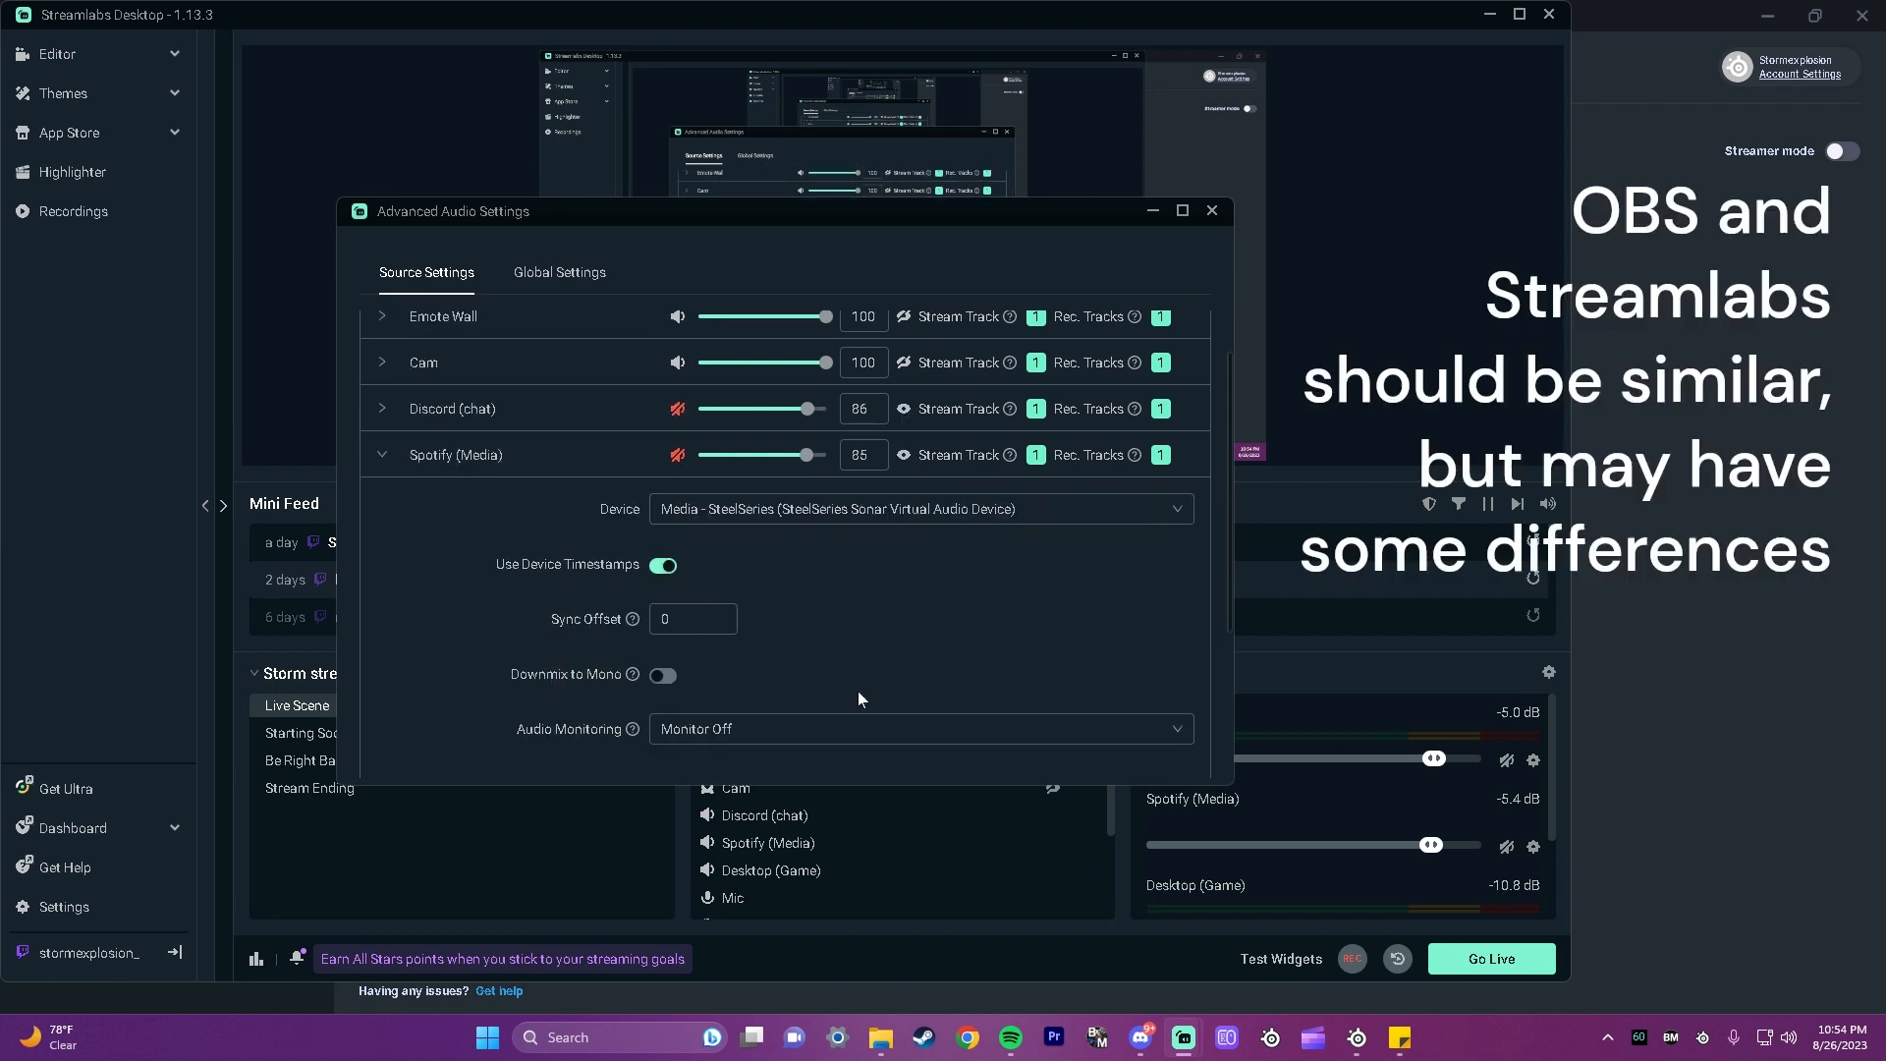
scroll(847, 693, "down", 4)
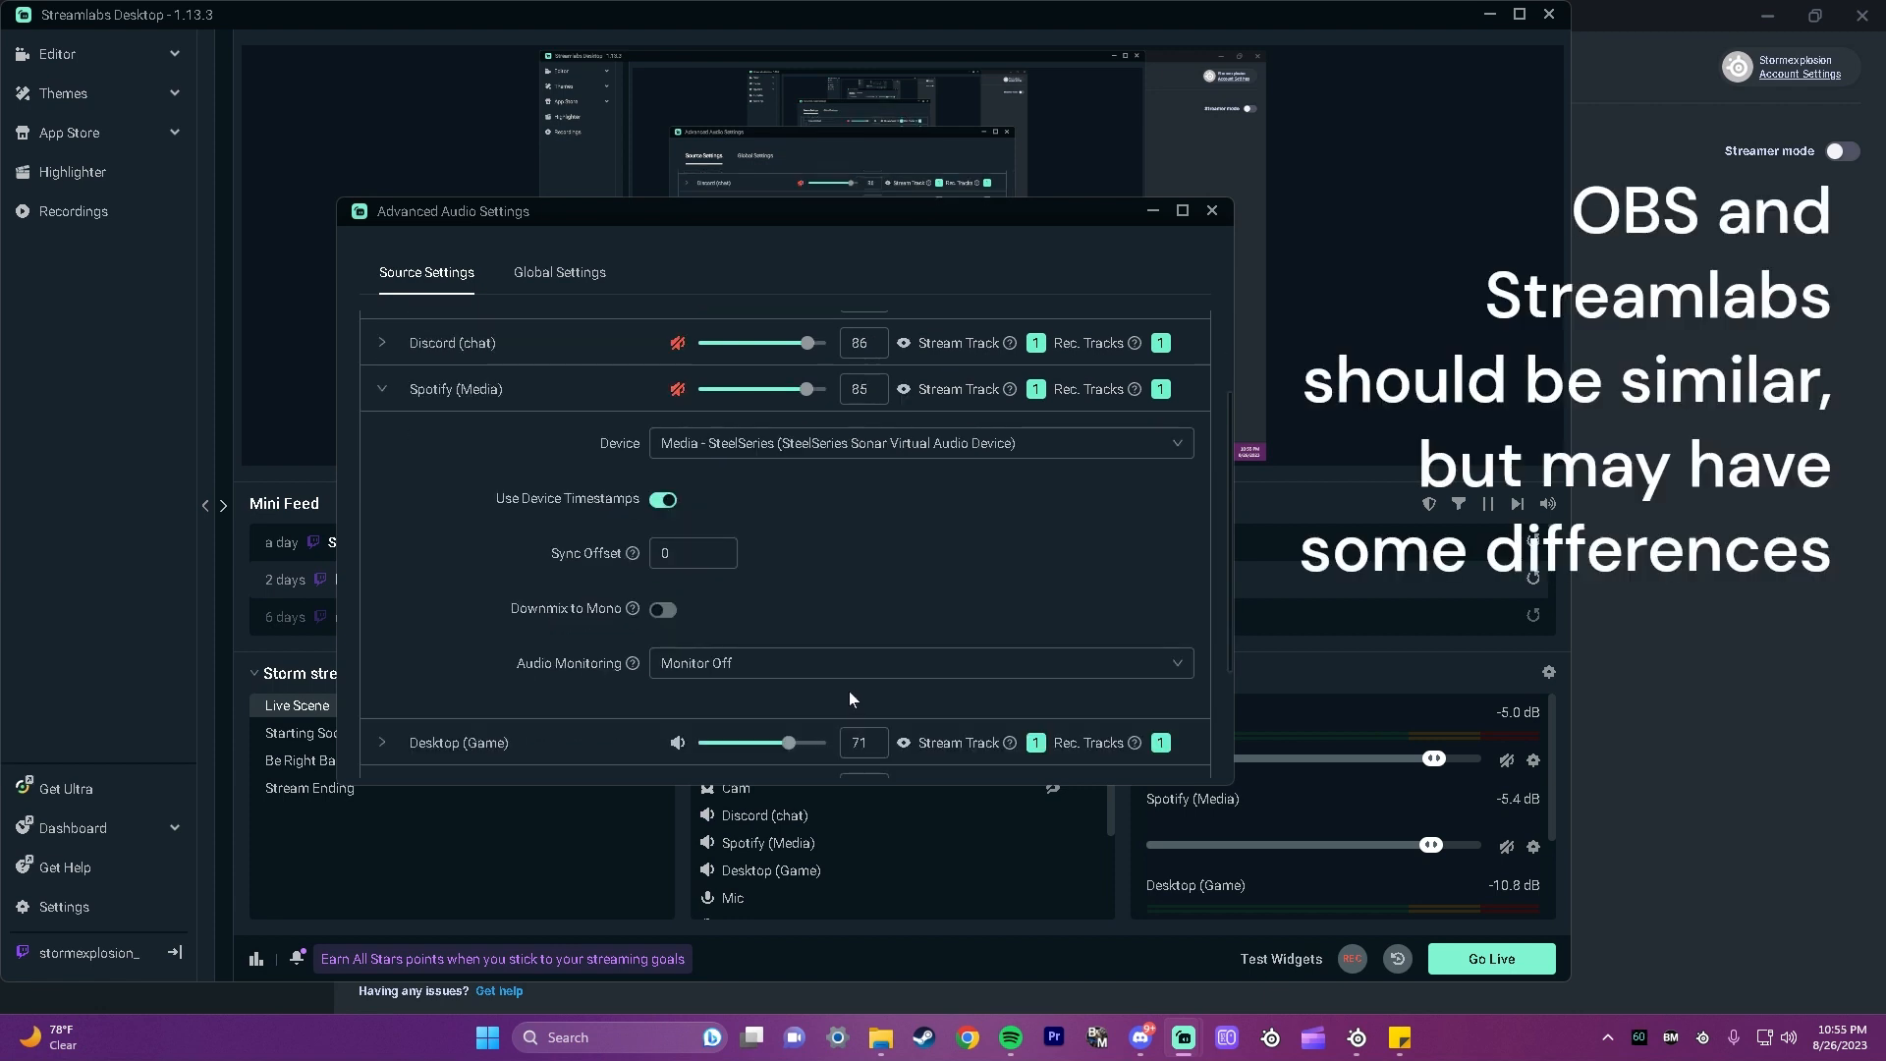
scroll(850, 703, "up", 5)
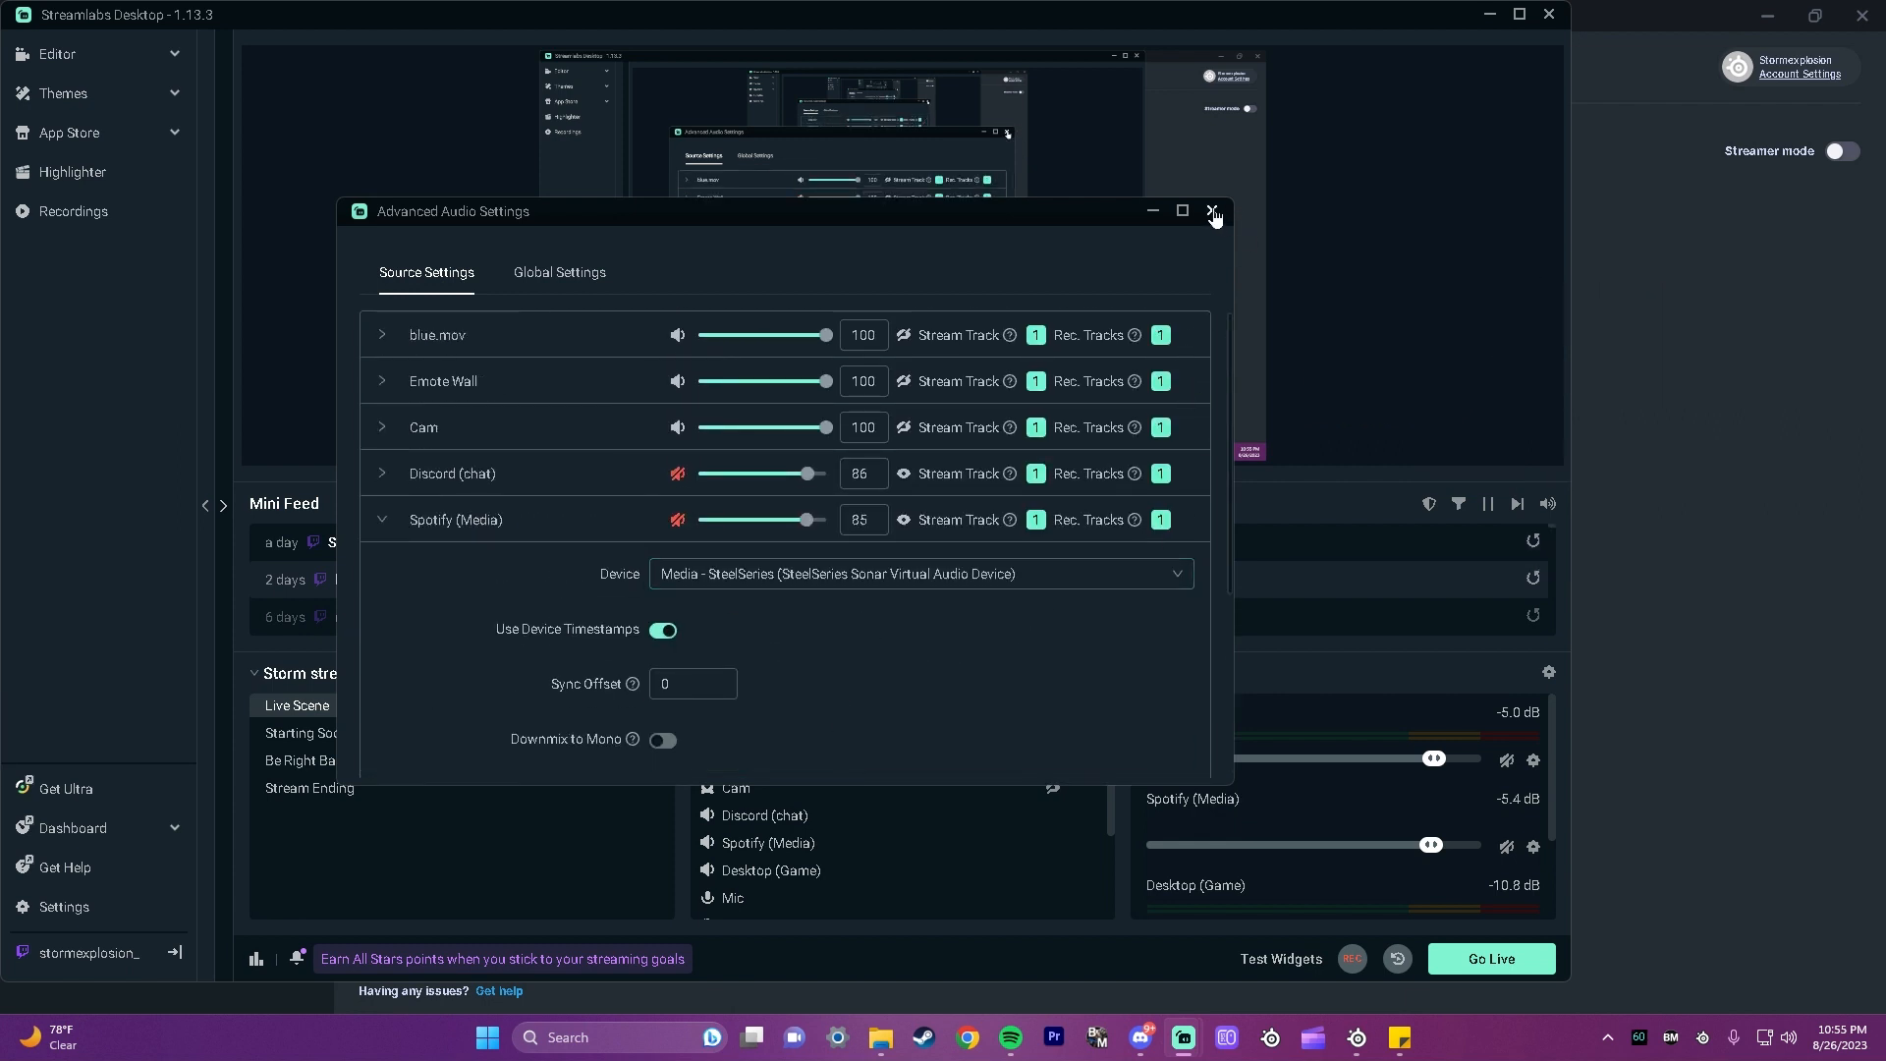
Step: Mute Desktop (Game) in the Streamlabs mixer, and briefly unmute Spotify (Media) to check its level
left_click_drag(1095, 209, 972, 181)
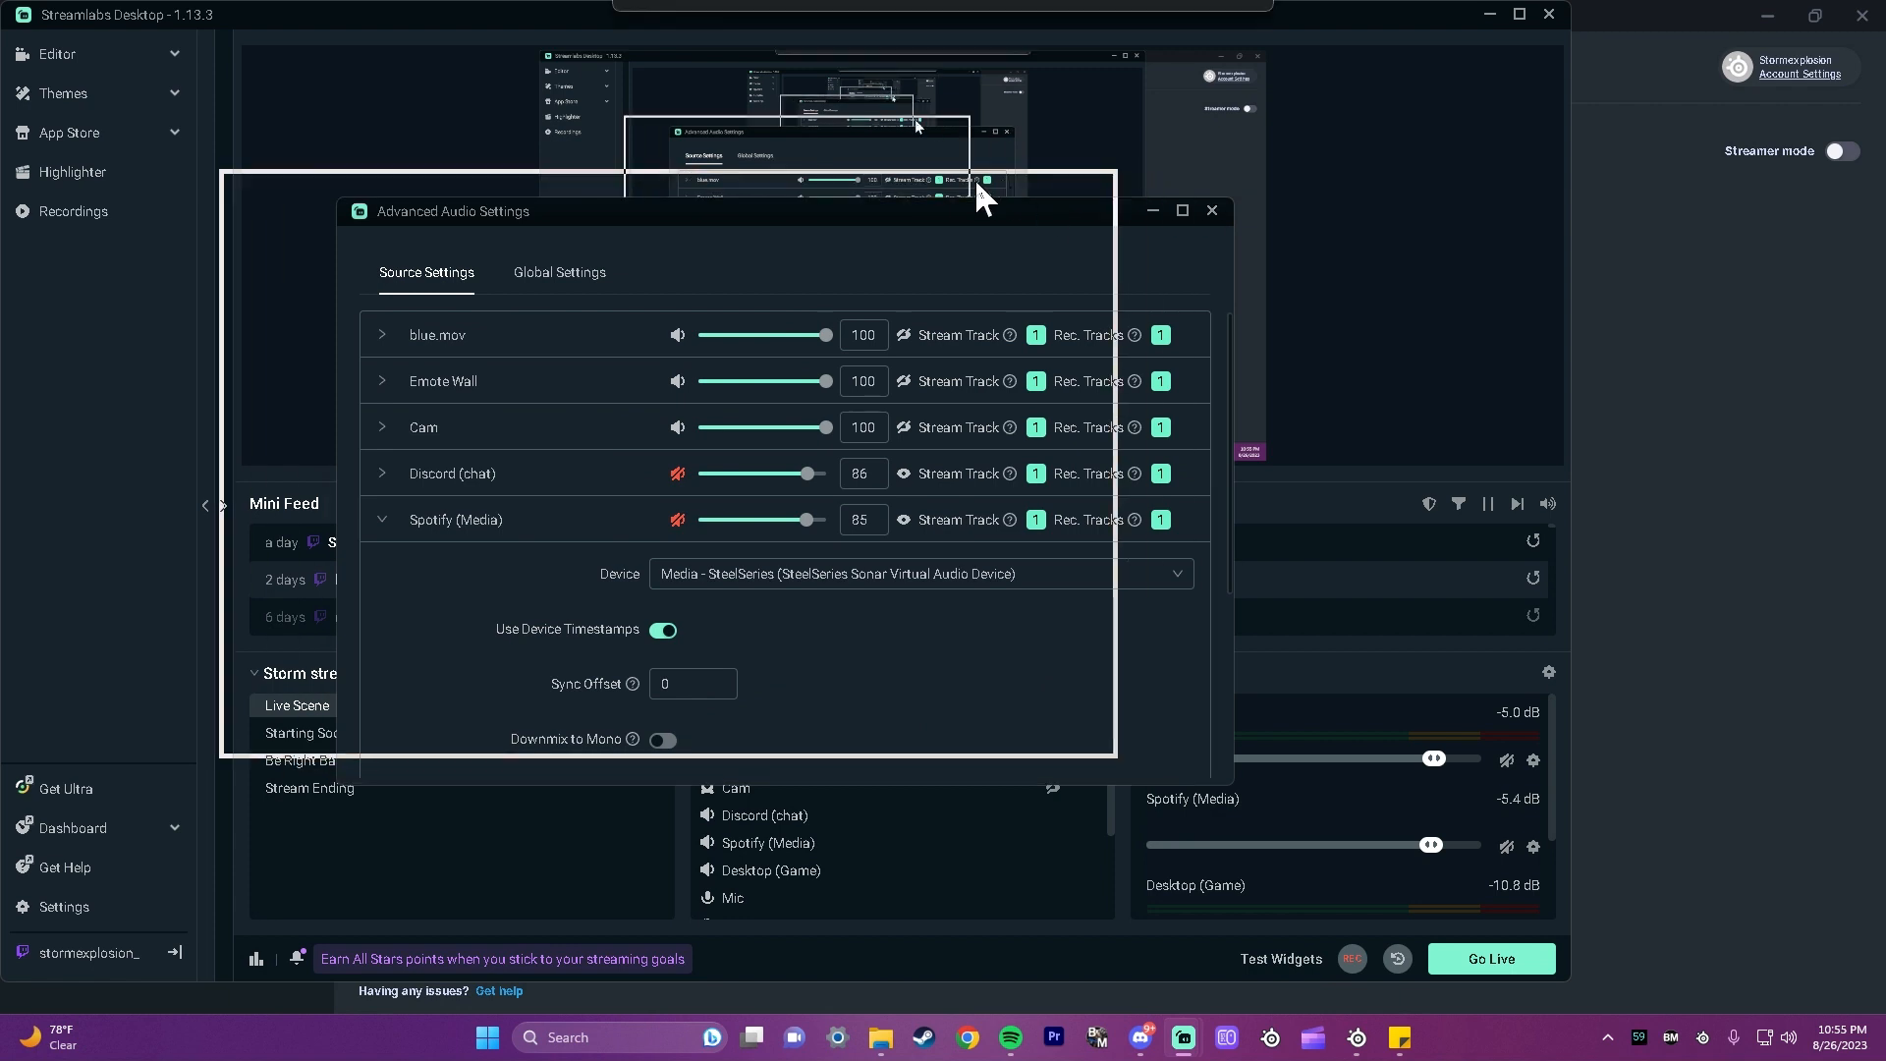
scroll(1210, 871, "down", 1)
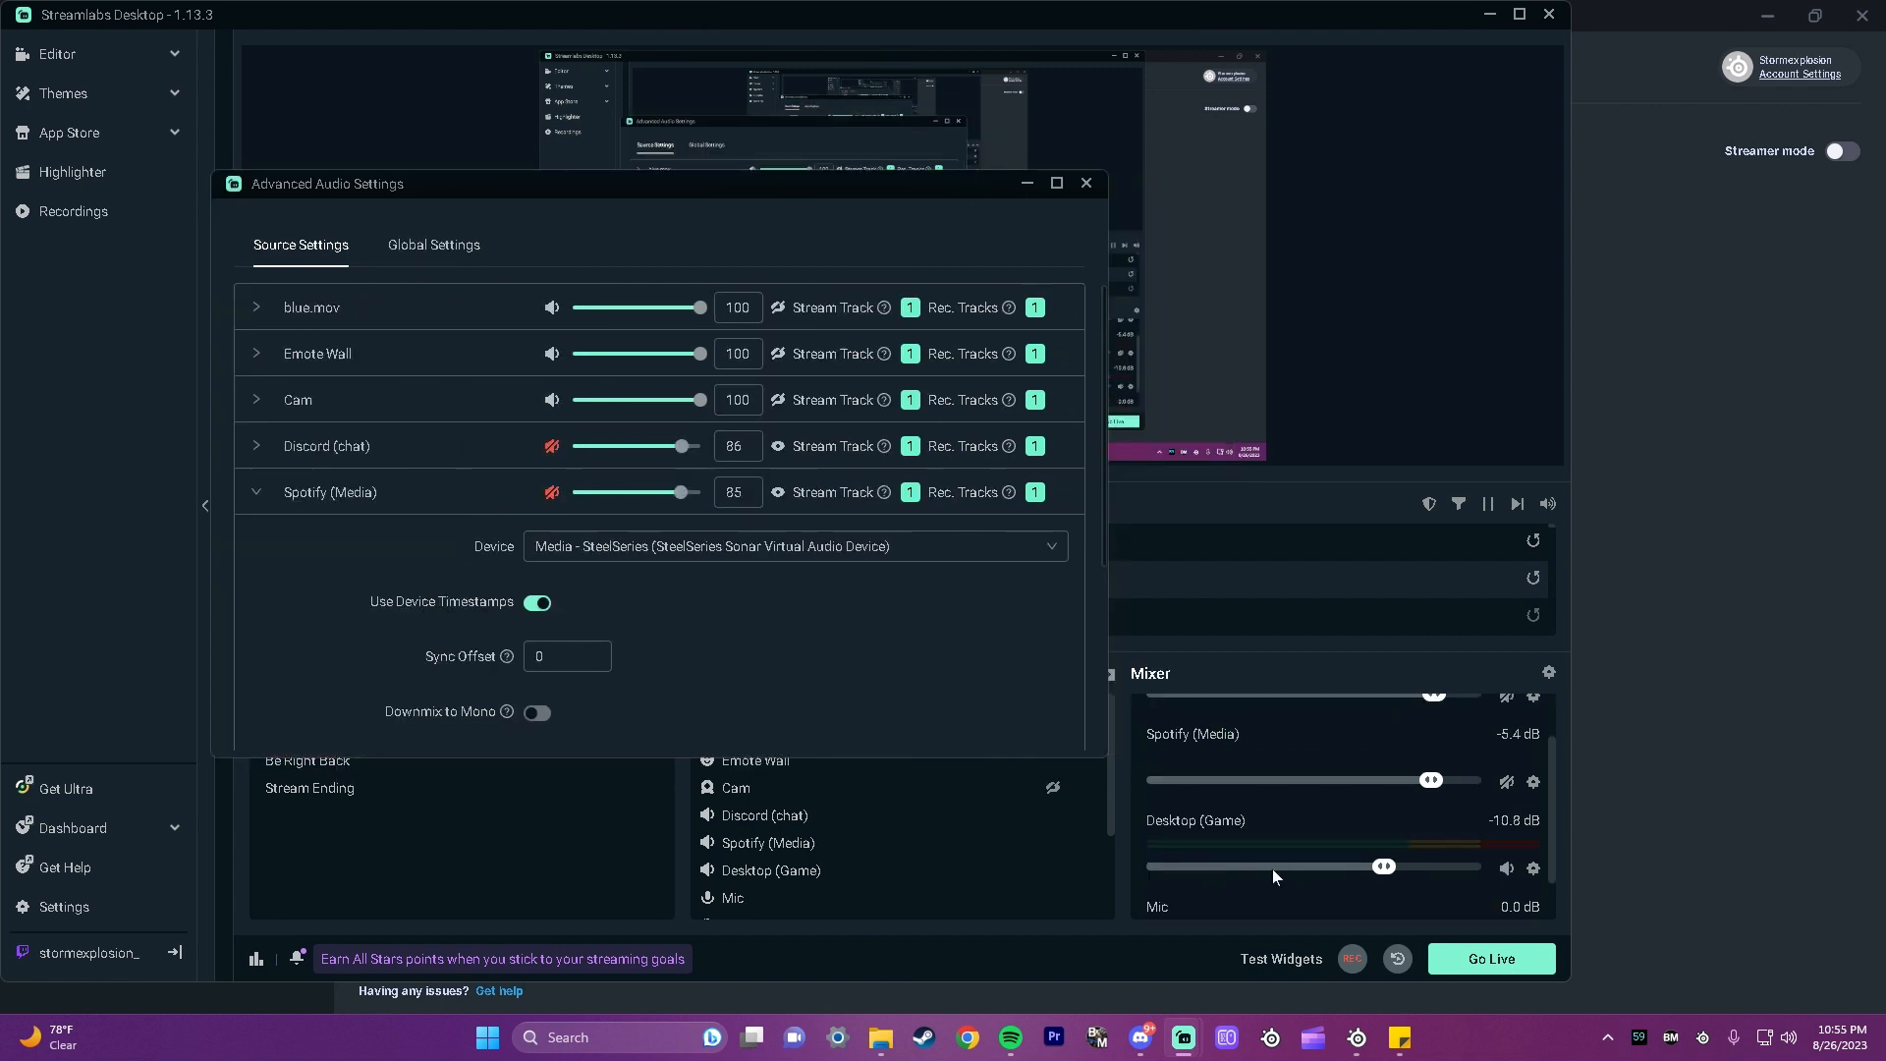
left_click(1507, 870)
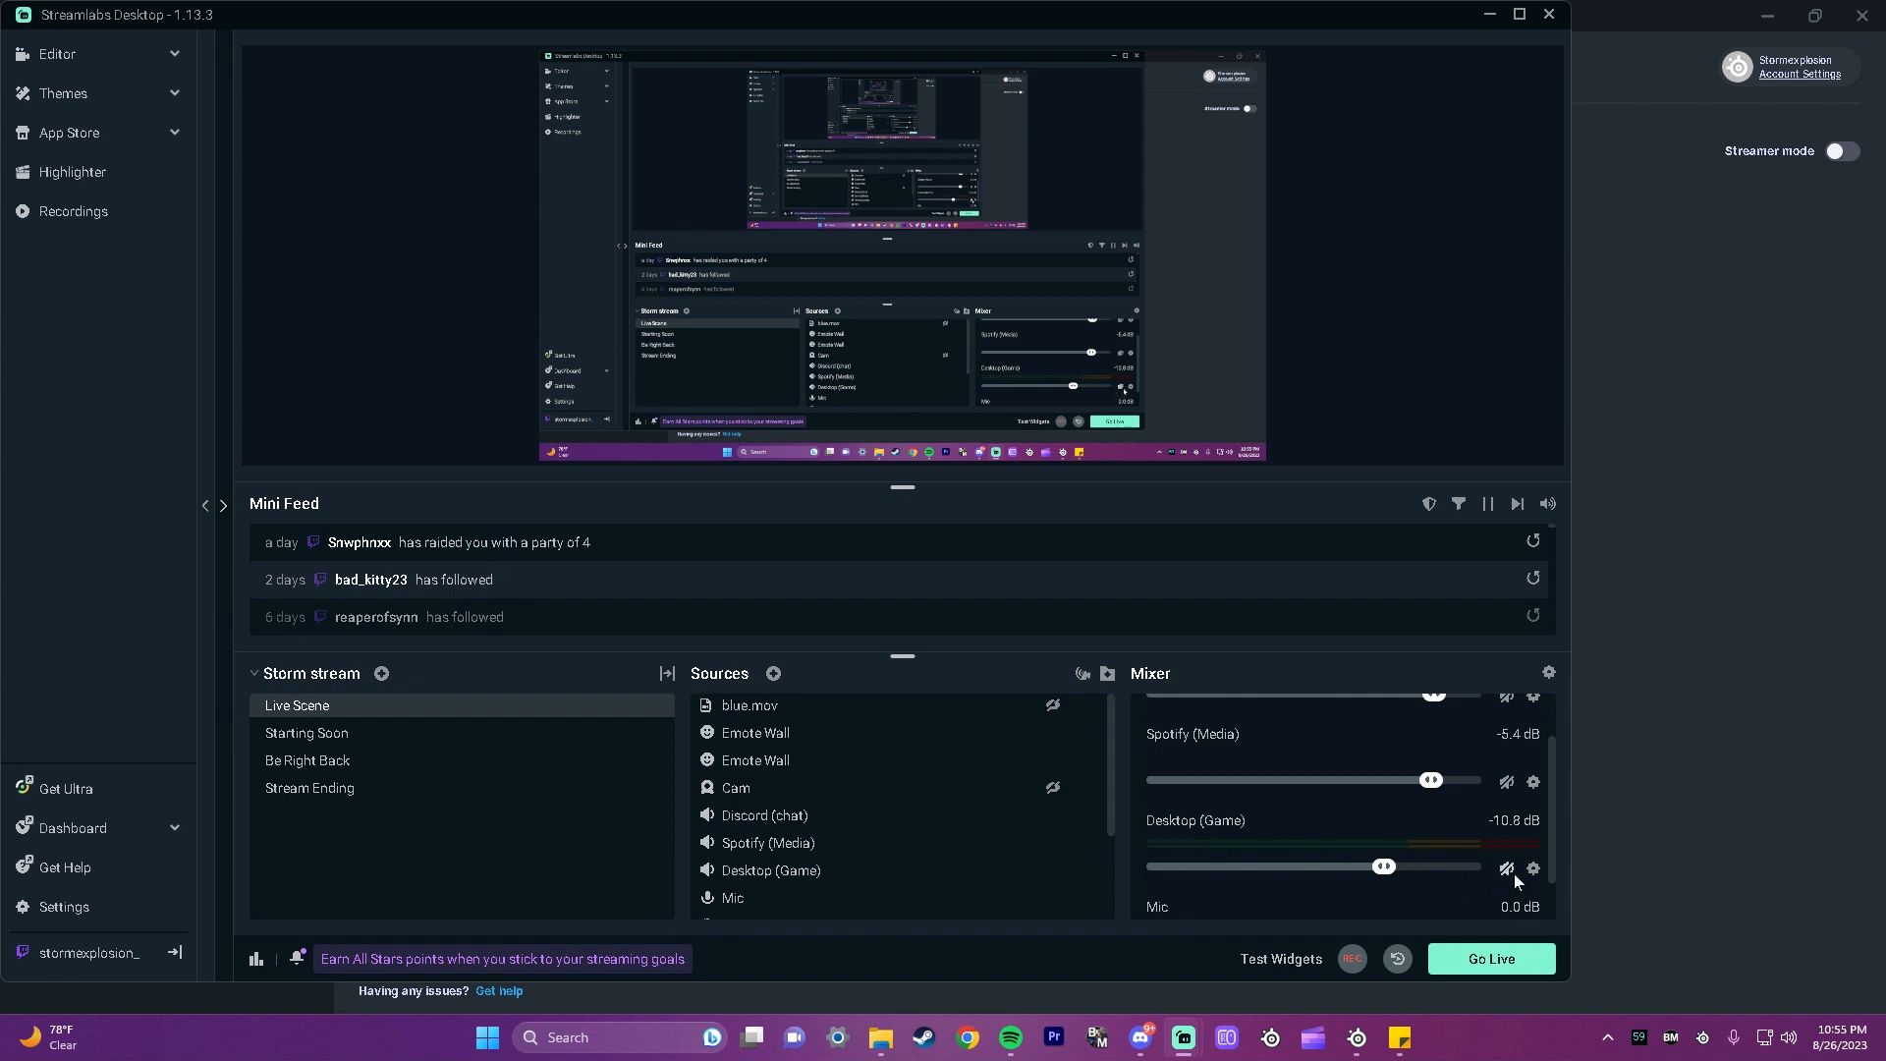
left_click(1506, 782)
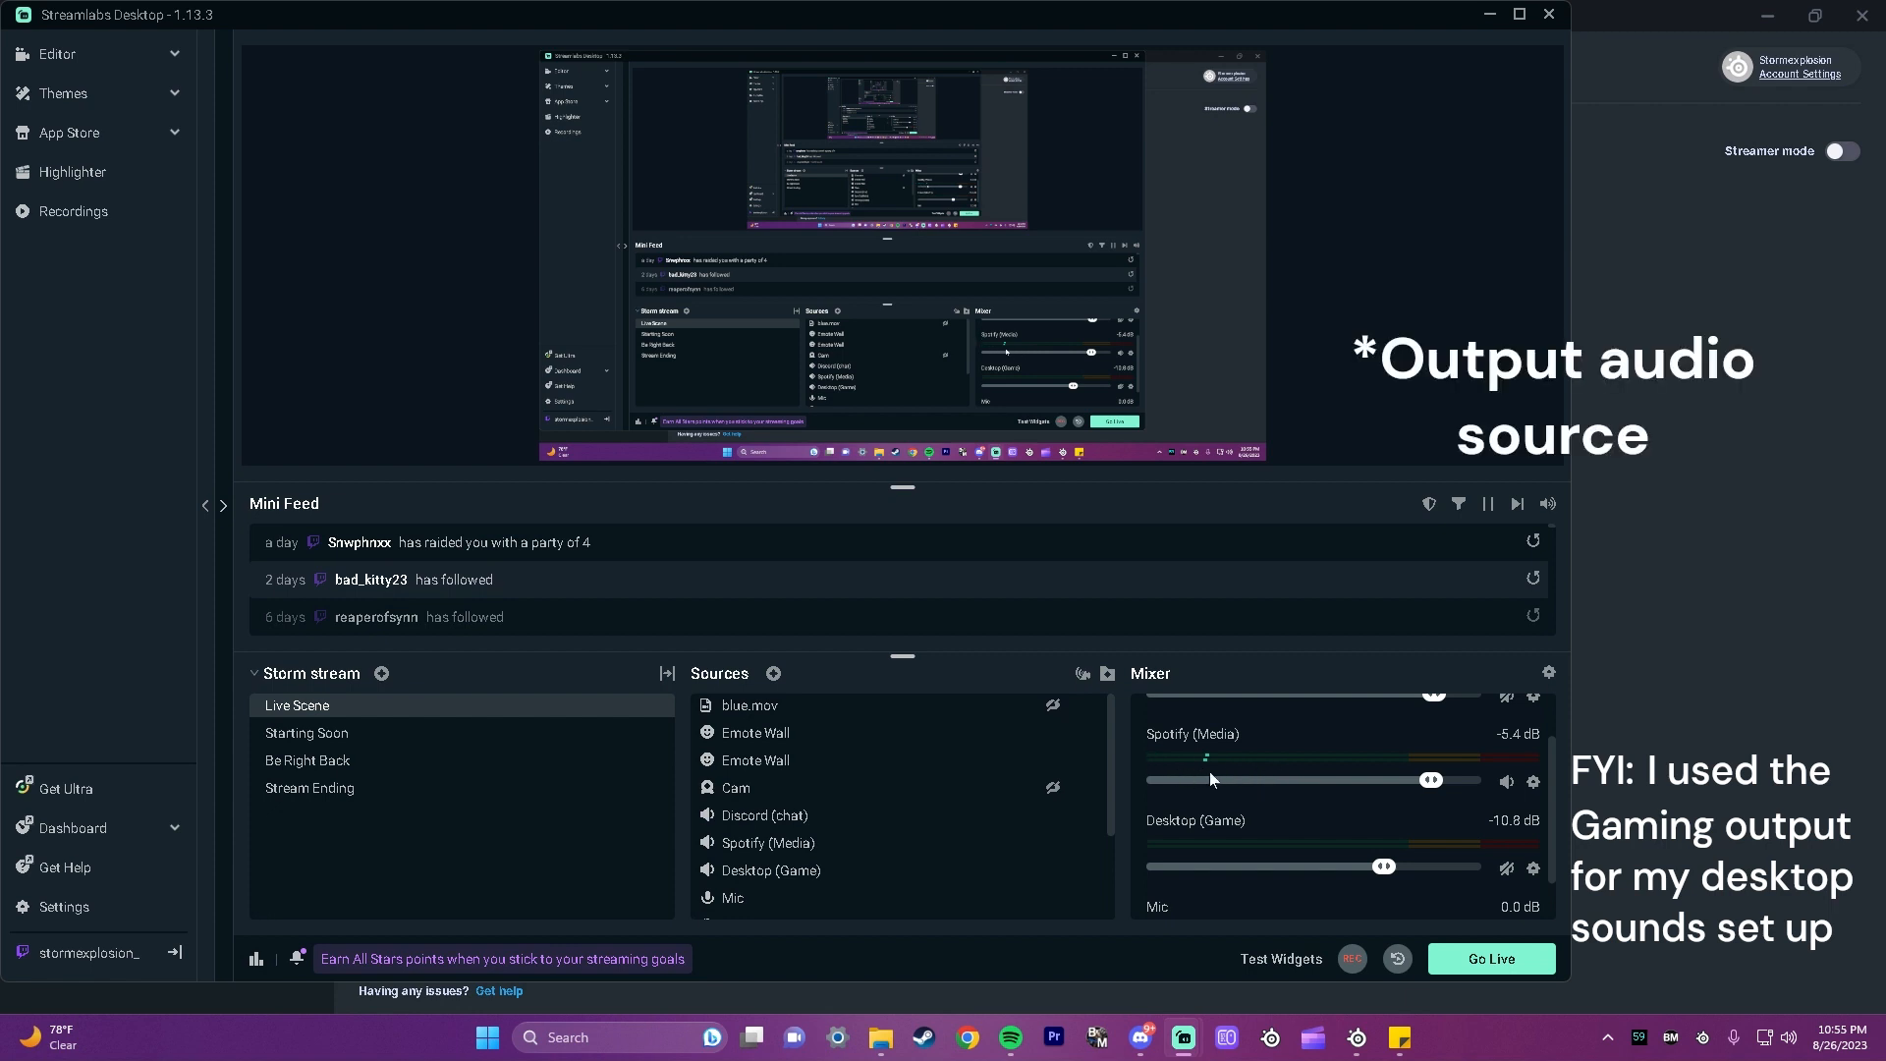
left_click(1506, 782)
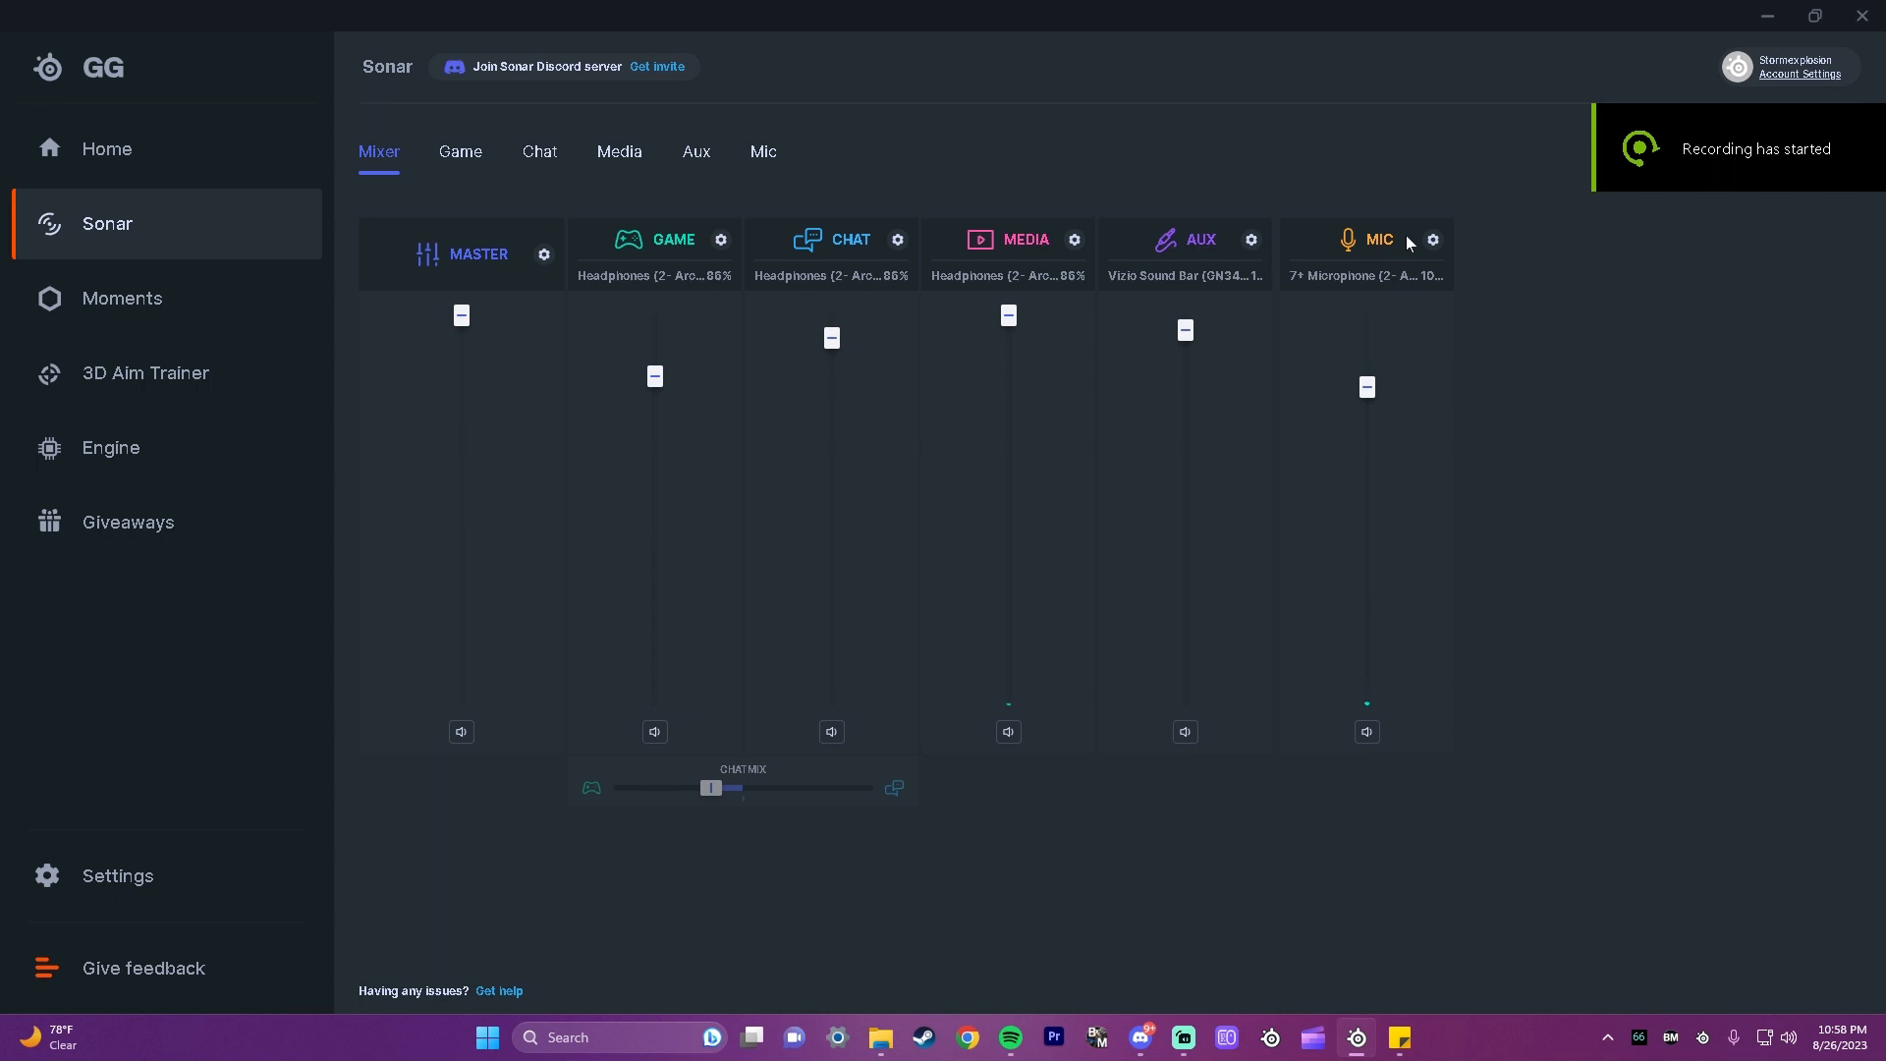
Step: Check Discord's voice input and output devices, and examine the Discord (chat) source's device in Streamlabs' advanced audio settings
left_click(1140, 1038)
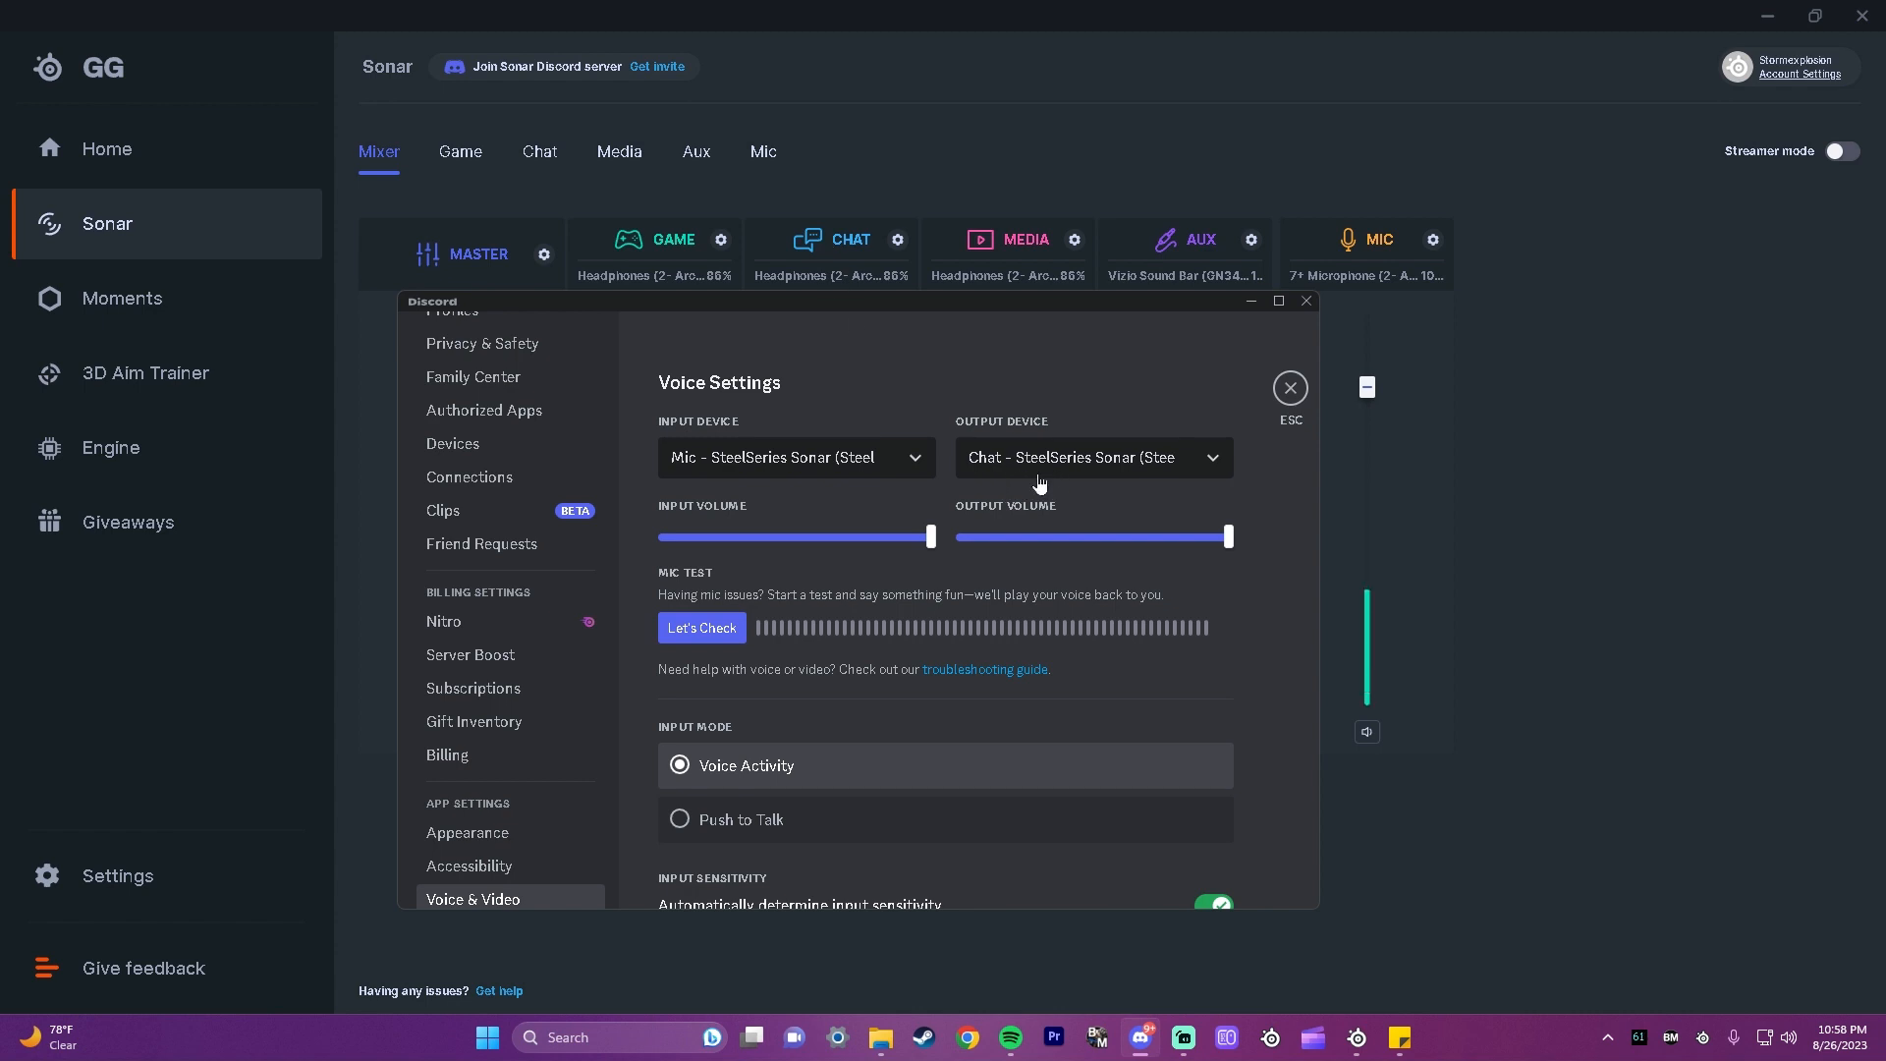
mouse_move(1184, 1037)
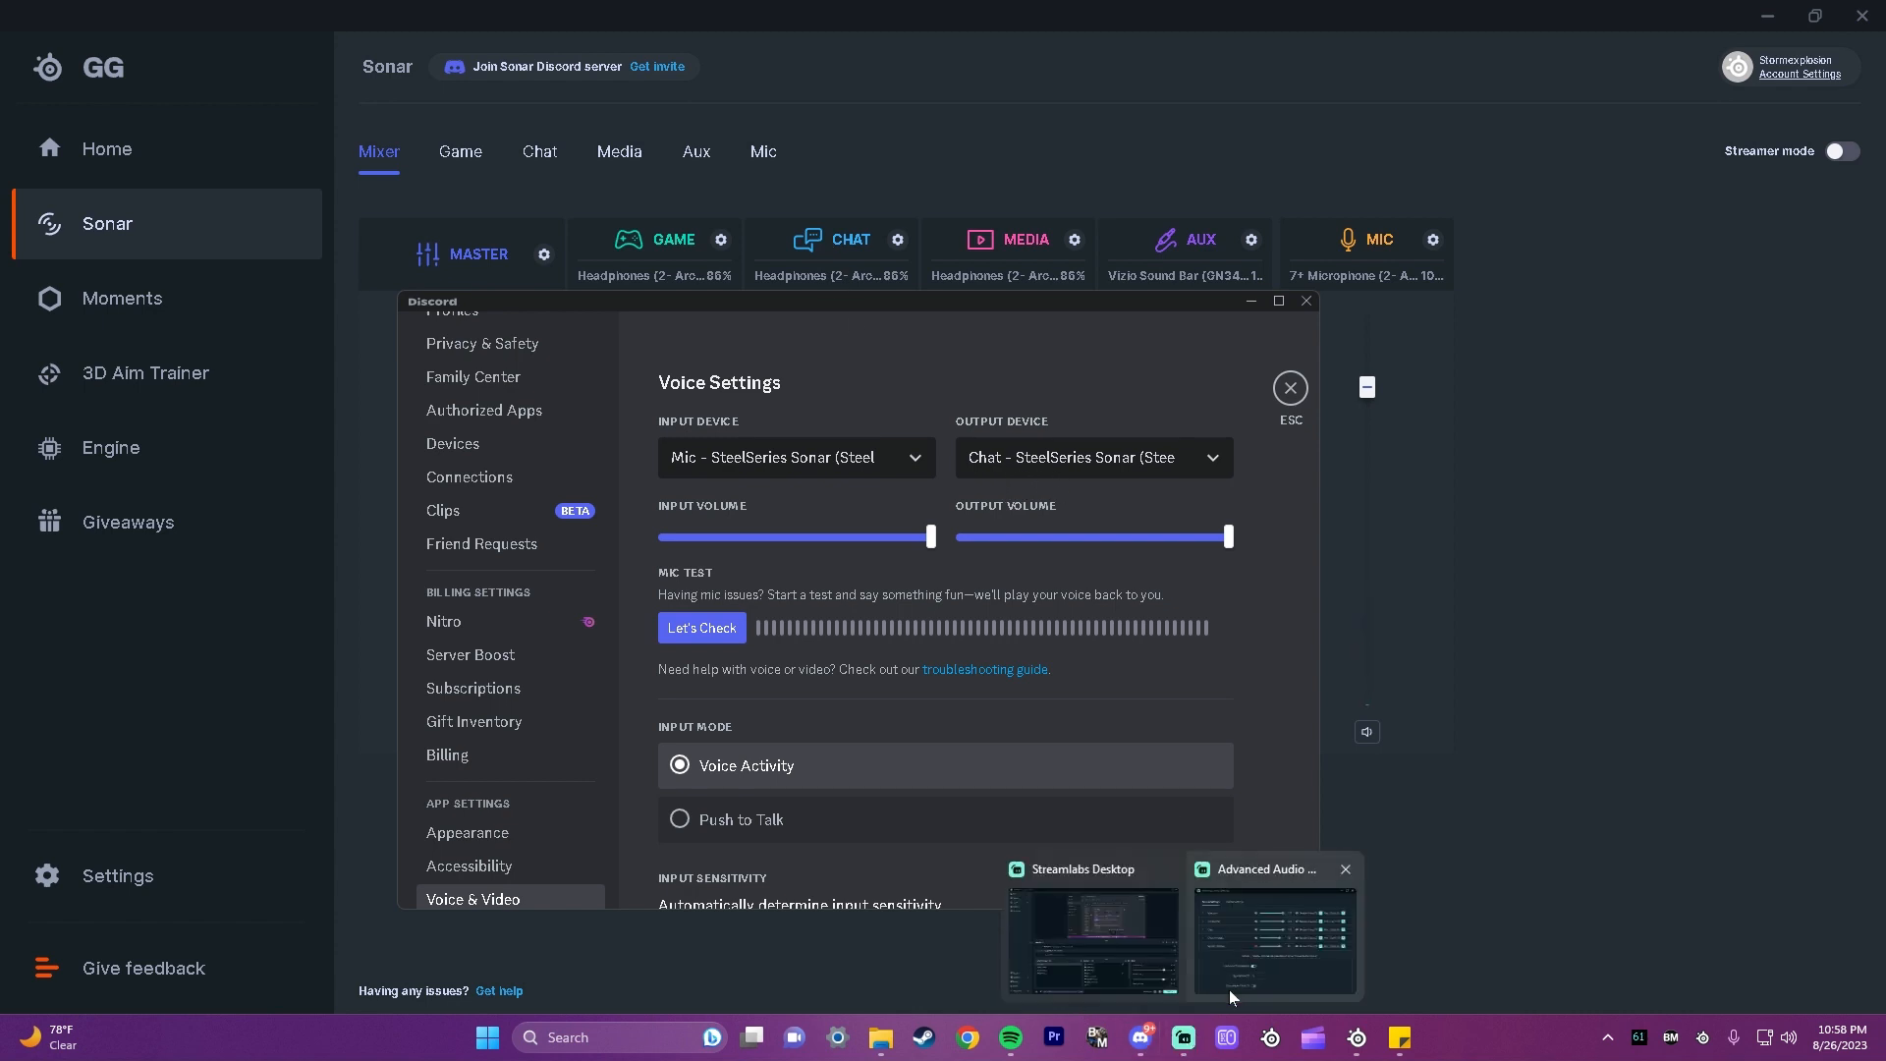
left_click(1263, 970)
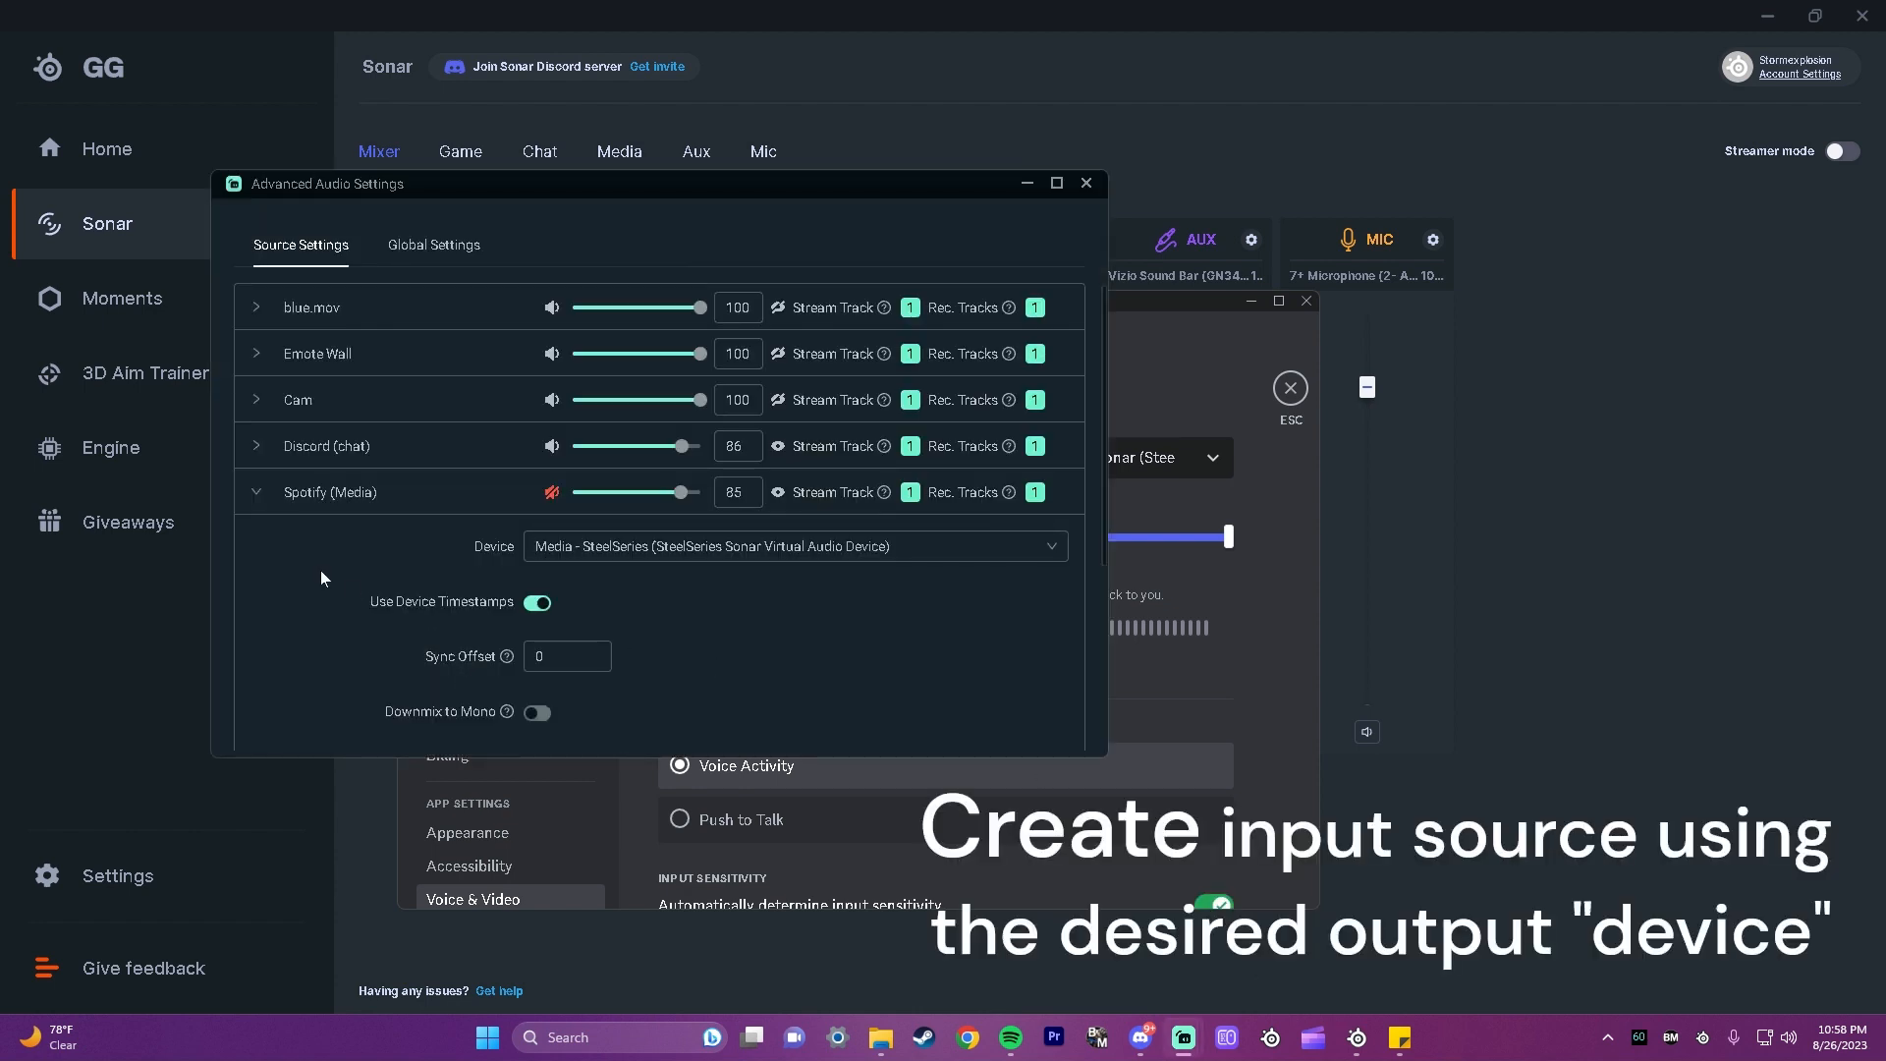
scroll(279, 515, "down", 2)
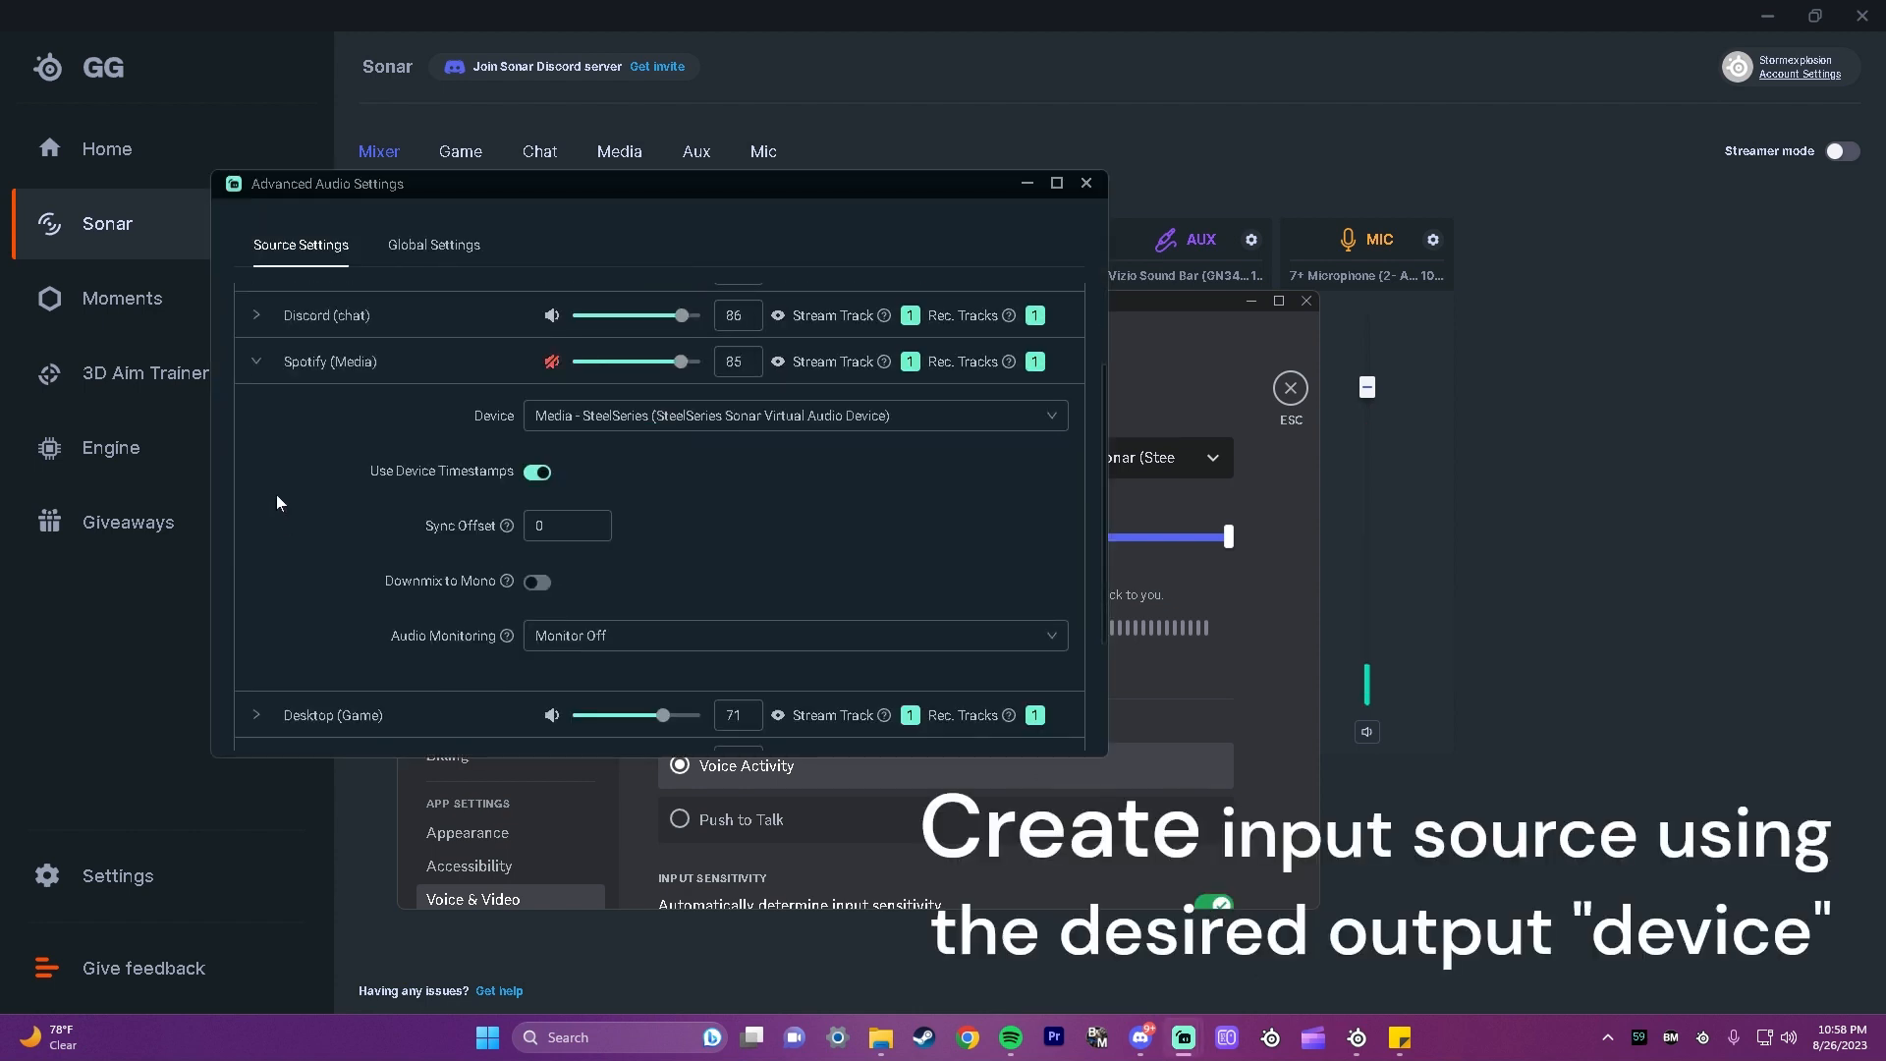
left_click(257, 318)
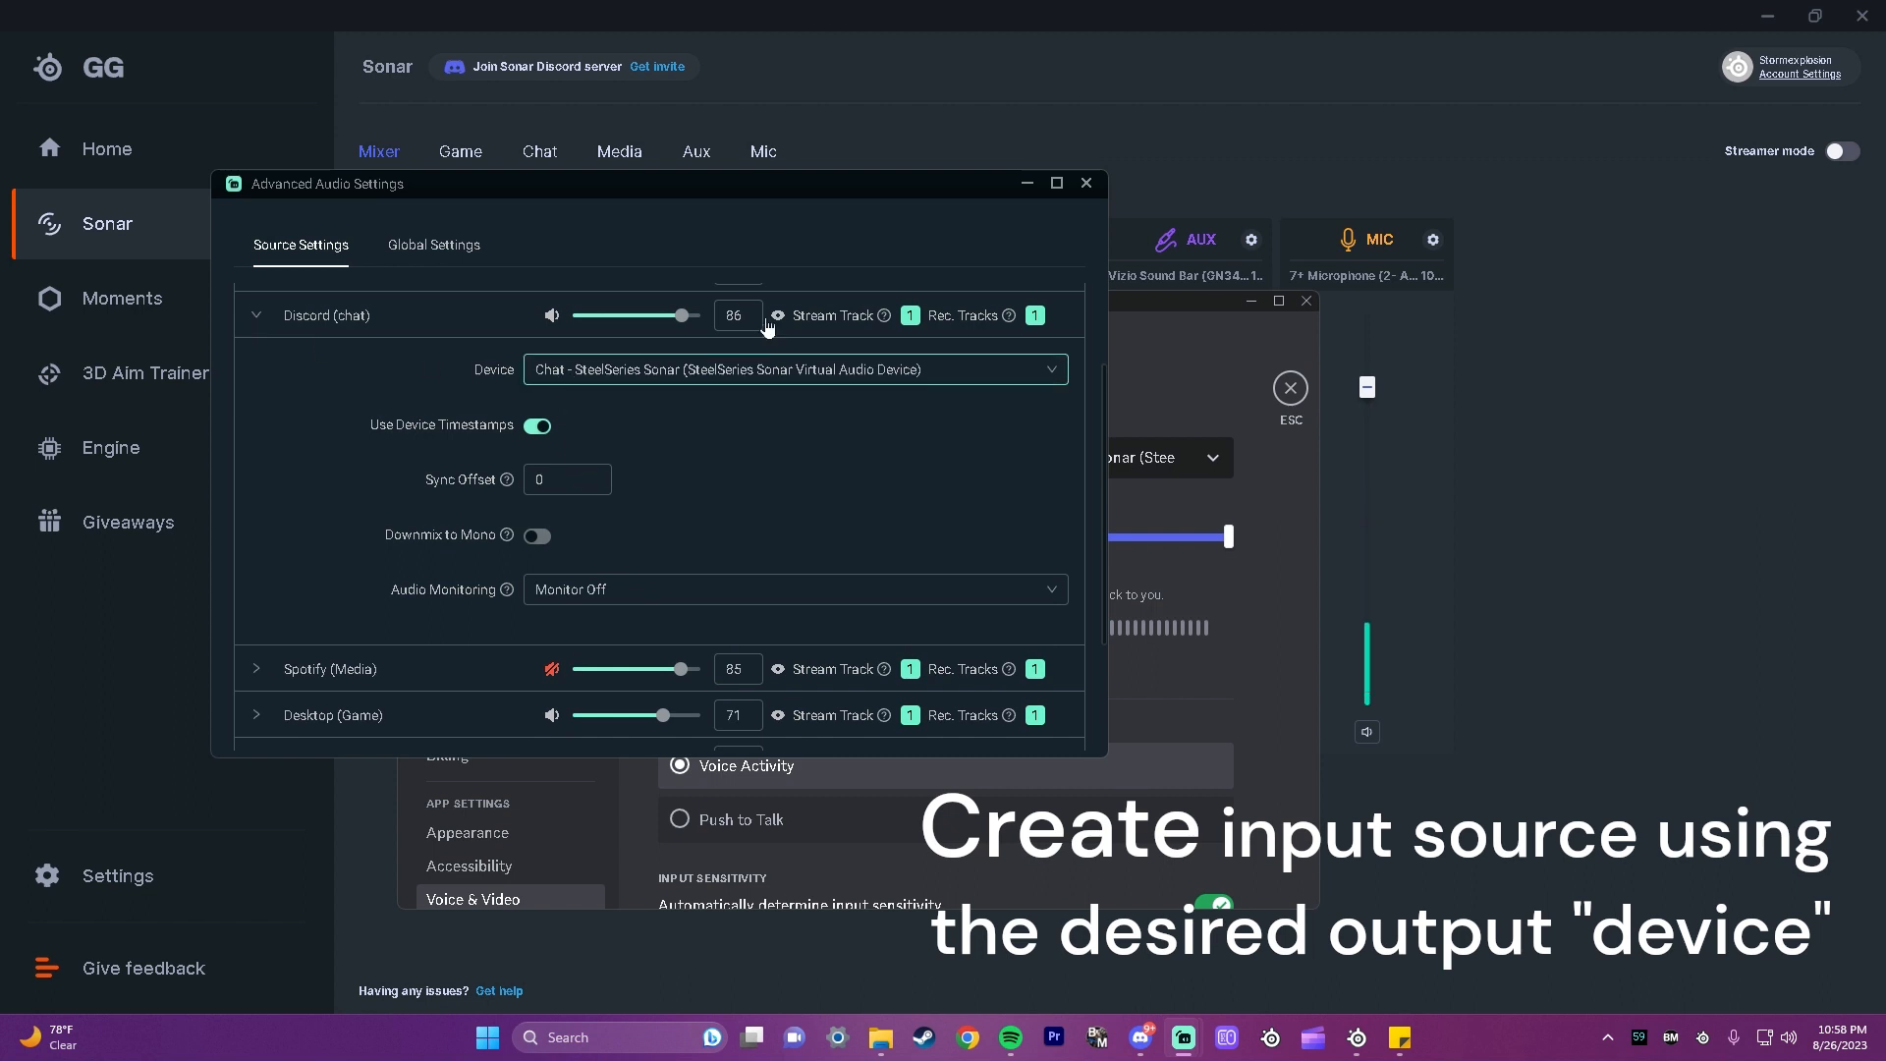
Step: Start adding a new Audio Input Capture source in Streamlabs Desktop's Live Scene, and cancel at the naming stage
mouse_move(1184, 1038)
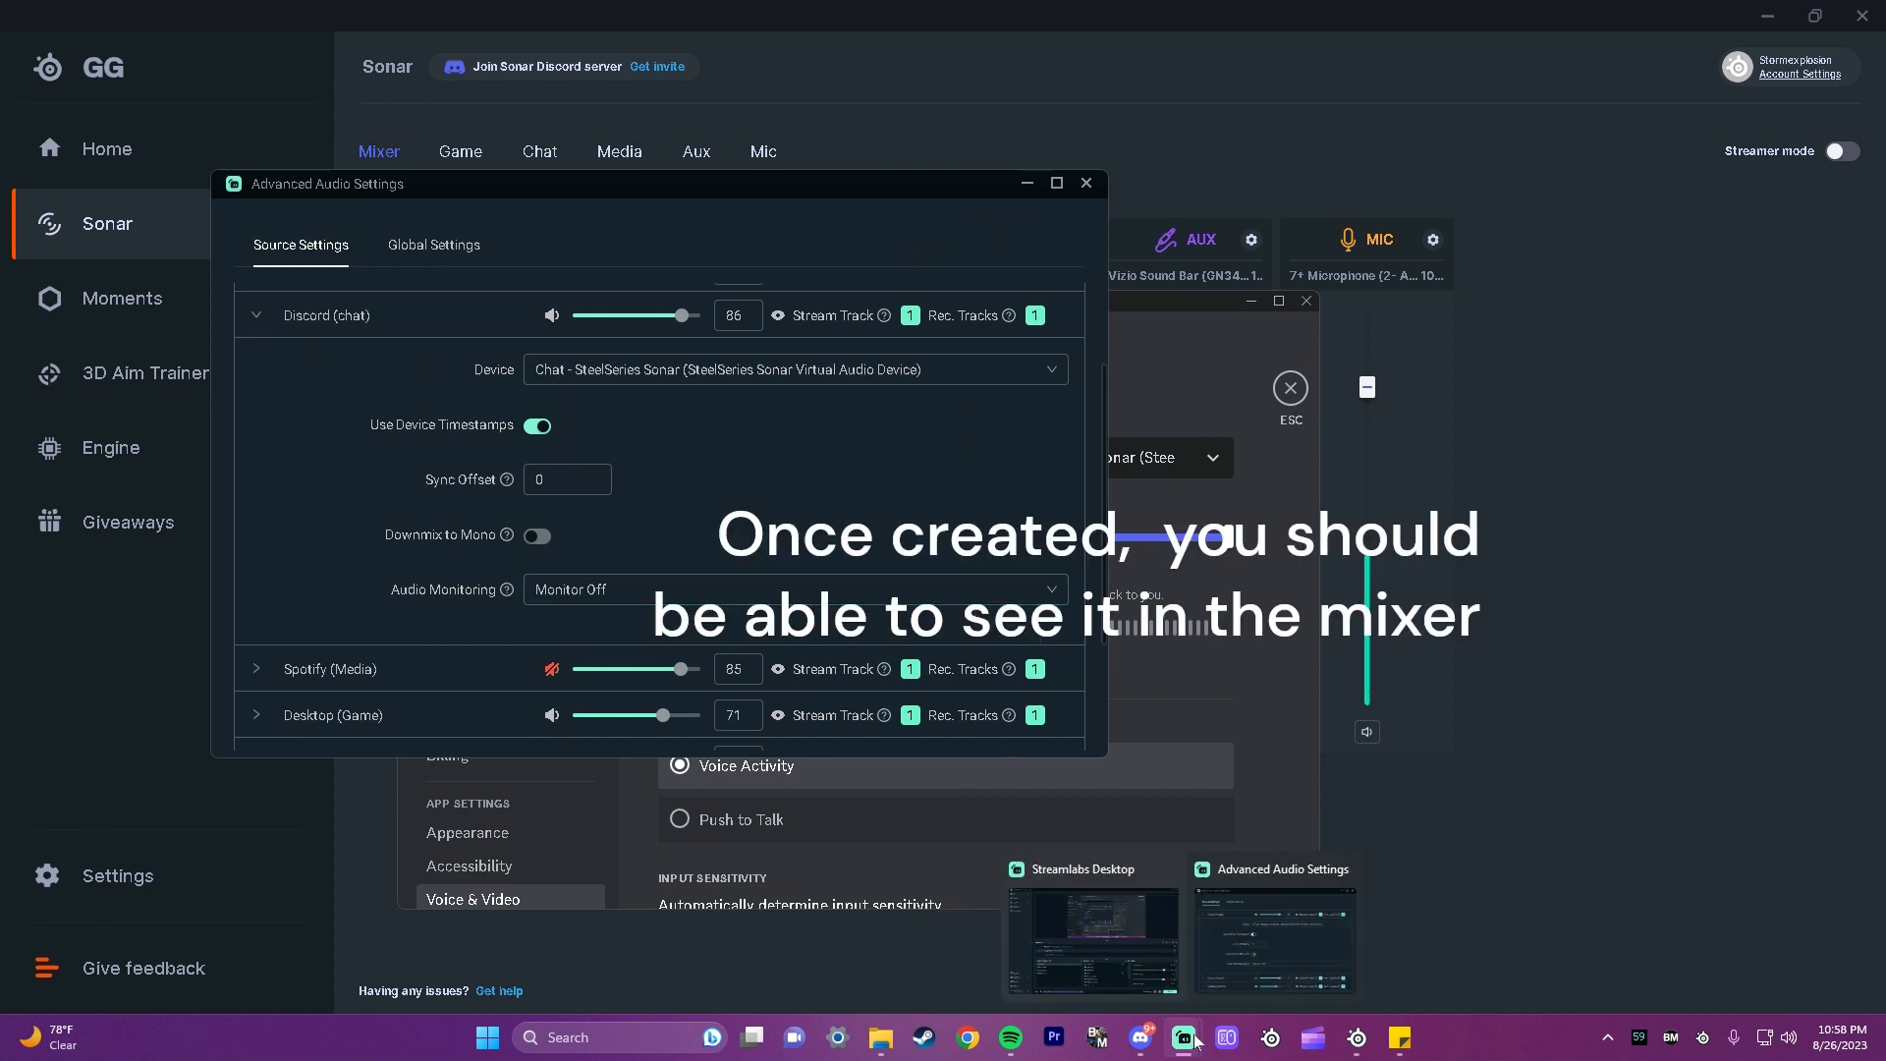
left_click(1110, 973)
left_click(773, 673)
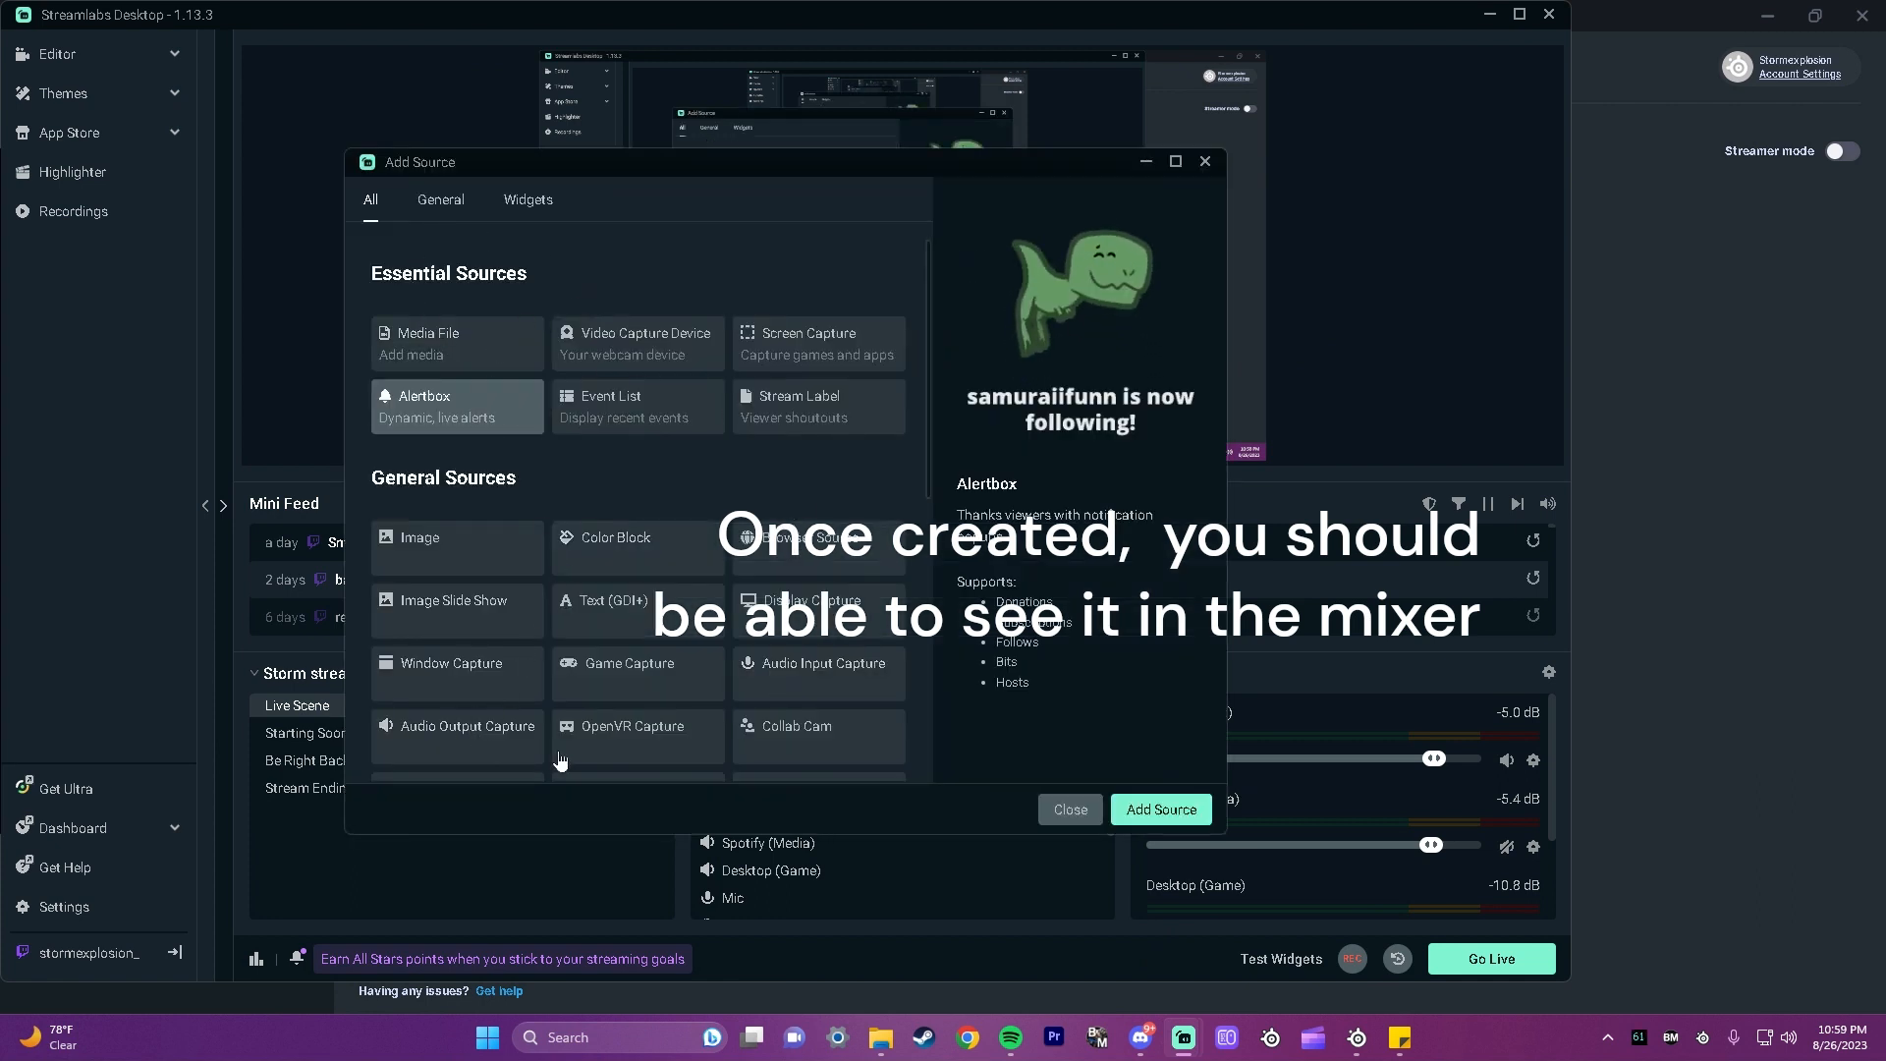
left_click(786, 685)
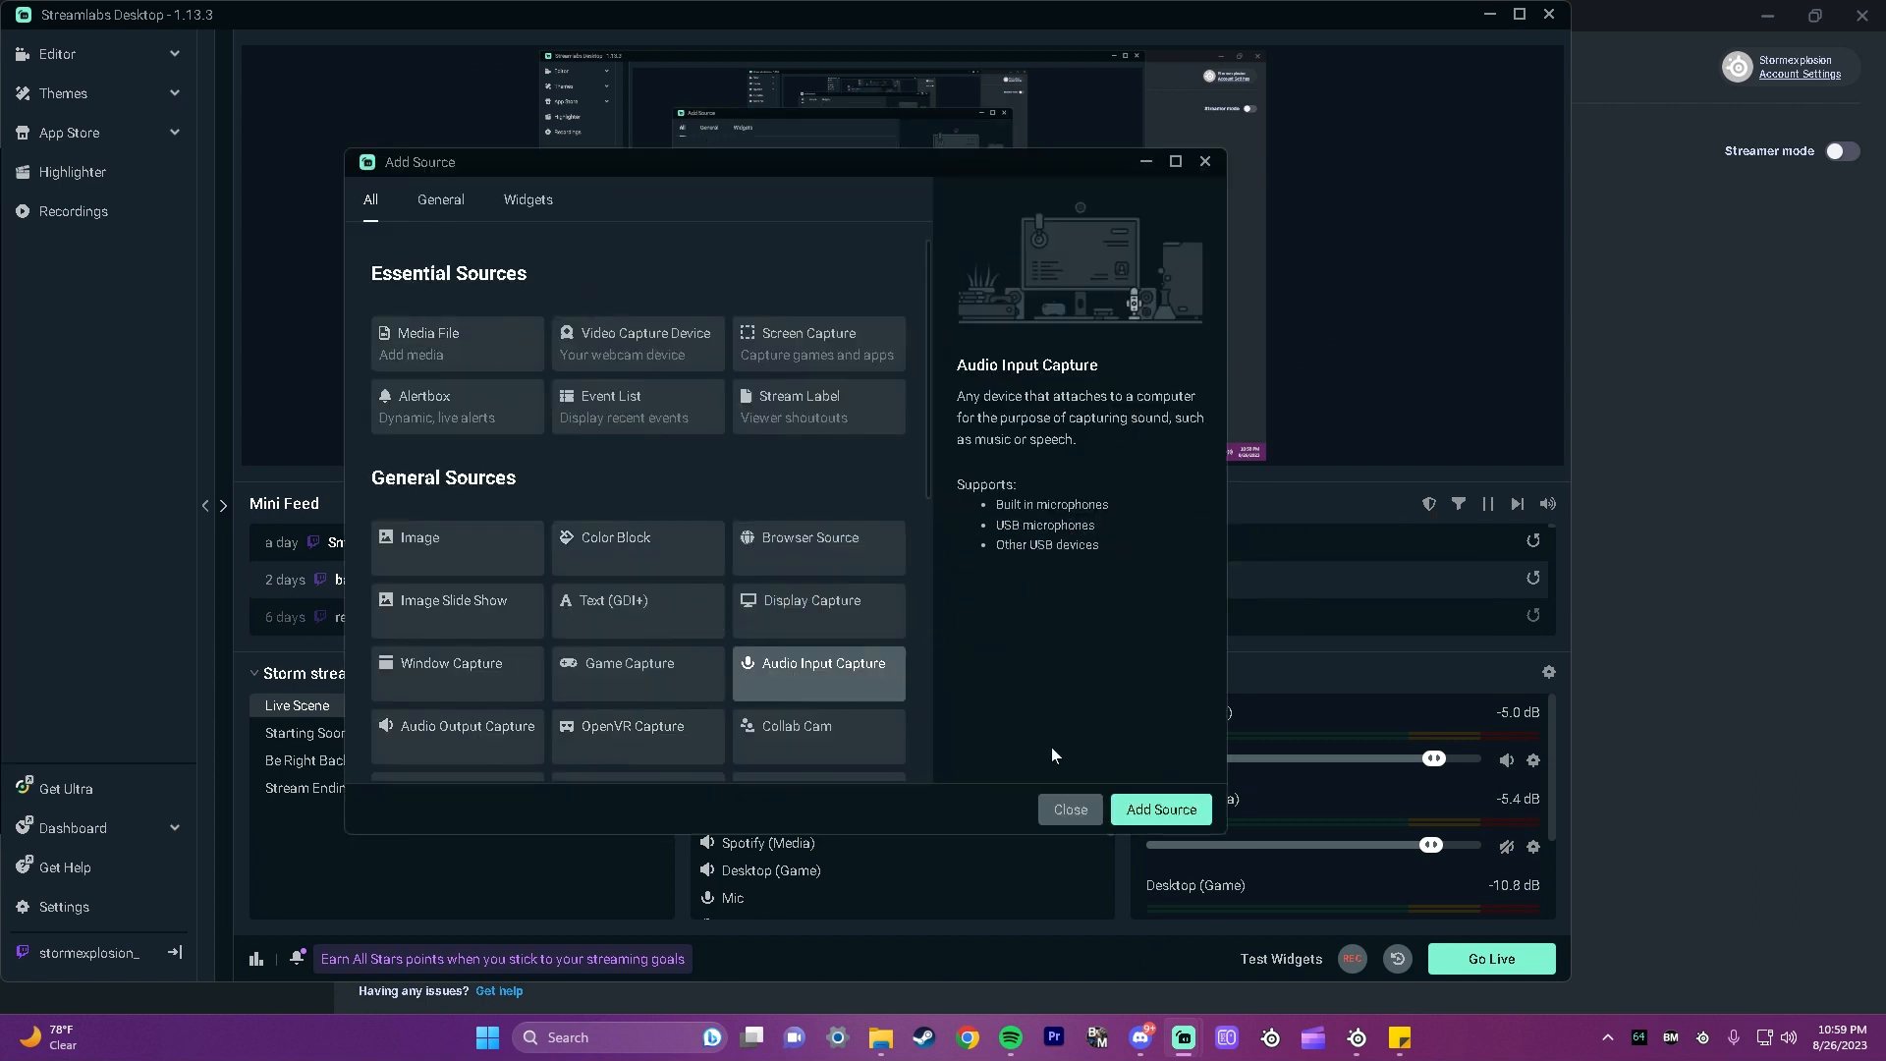
left_click(1157, 819)
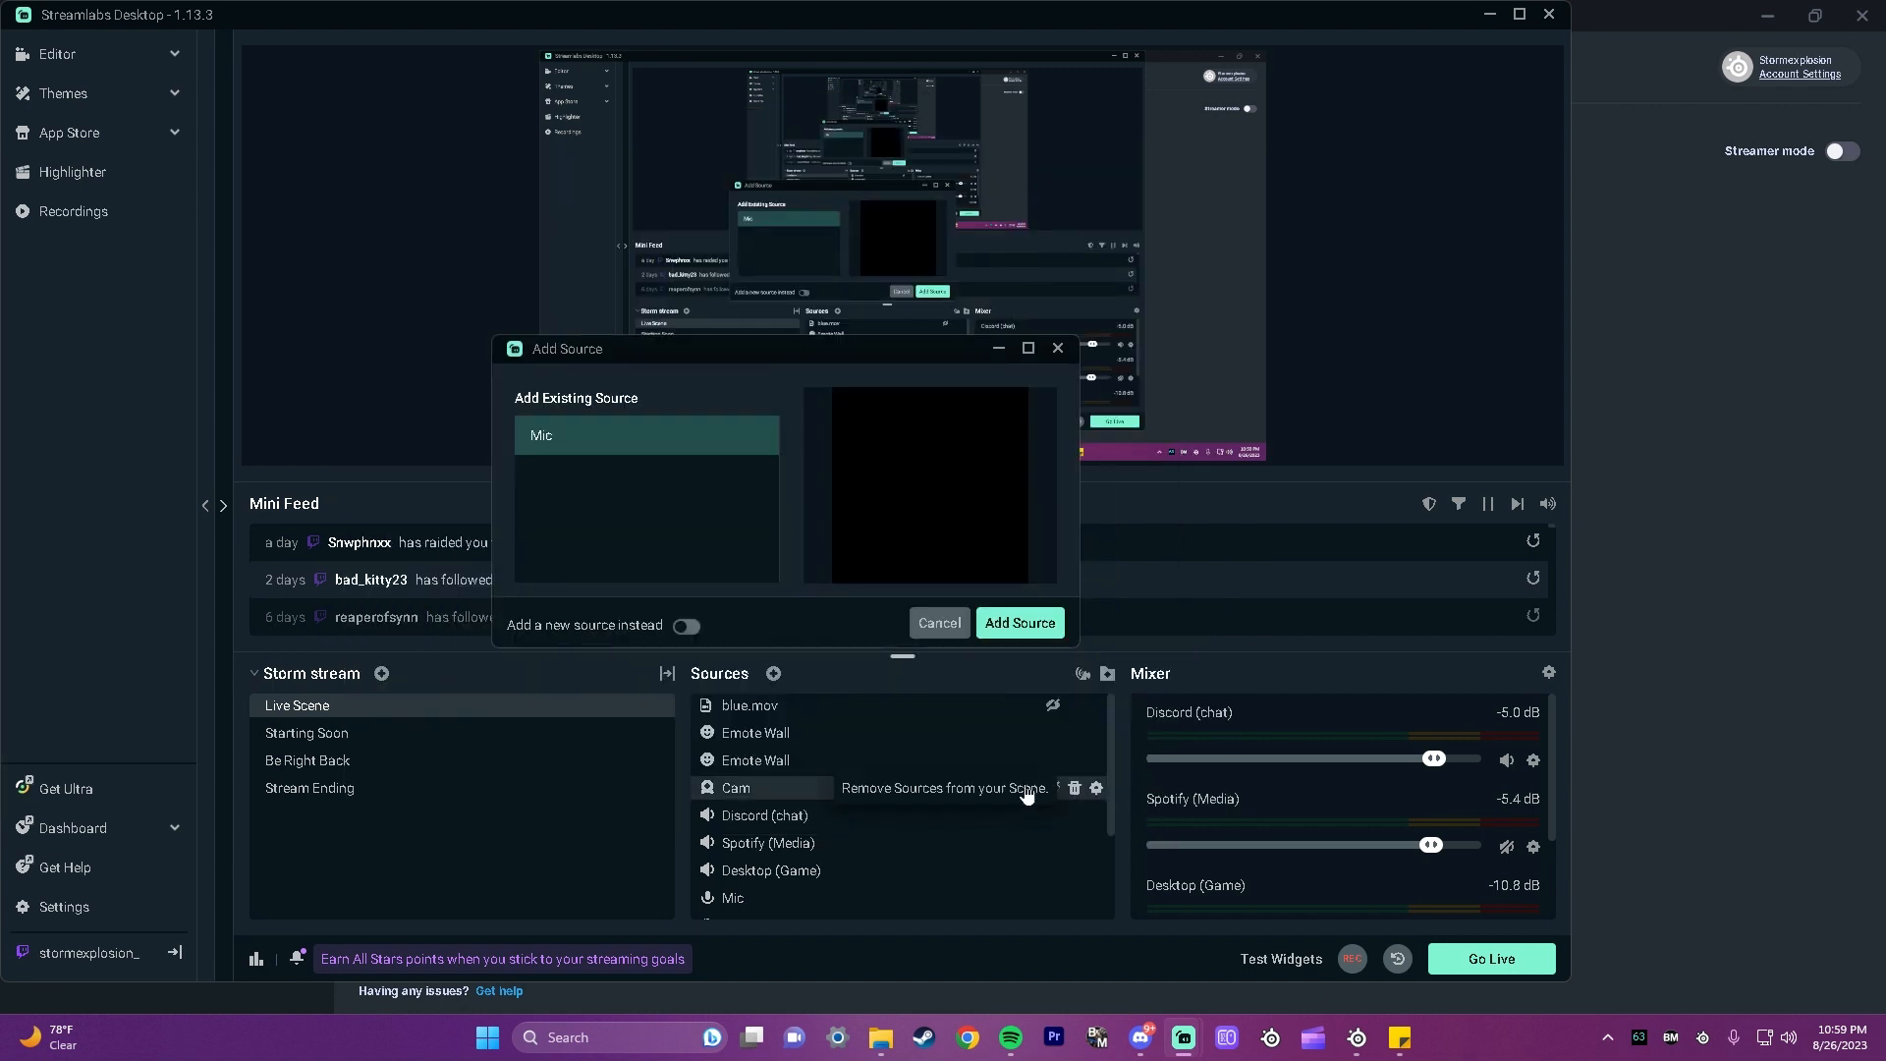
left_click(688, 629)
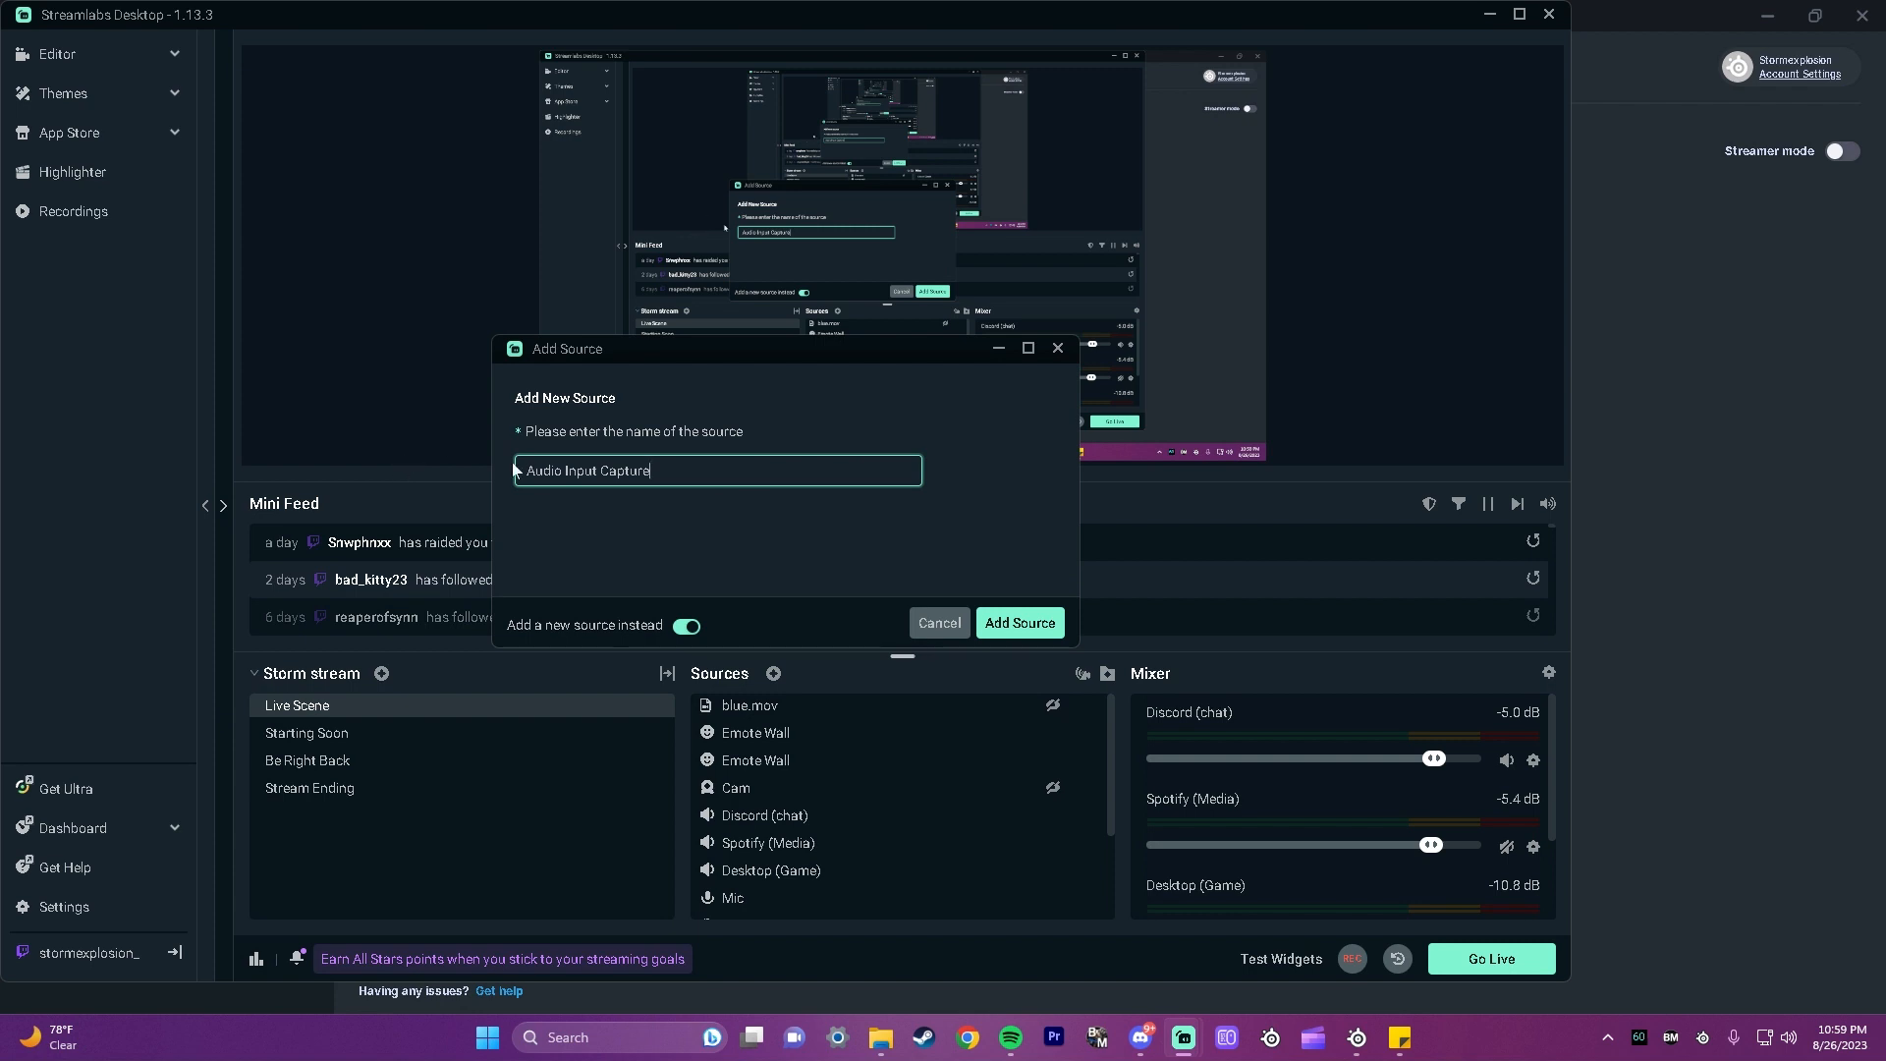
left_click(921, 625)
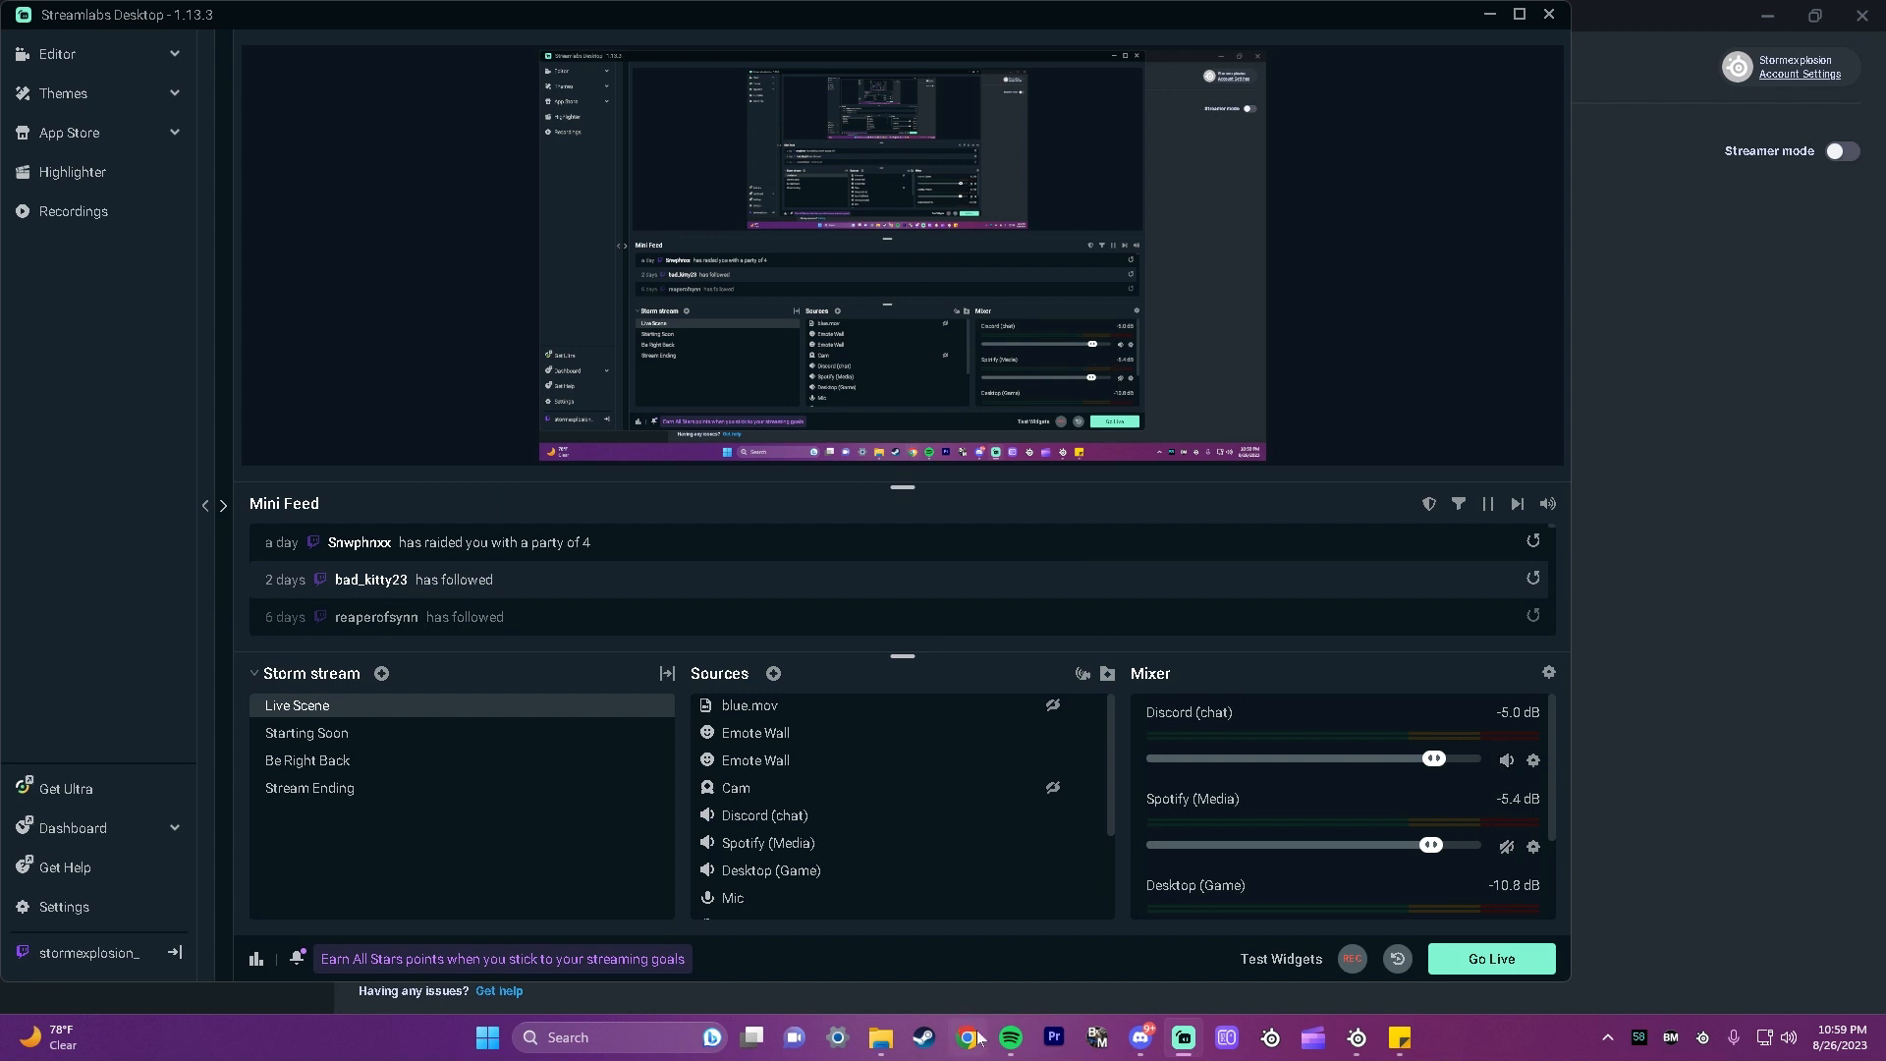
Step: Switch to Discord, leave its voice settings, and play the "You obliterated them" soundboard sound in the Gaming voice channel to test the chat audio
left_click(1142, 1039)
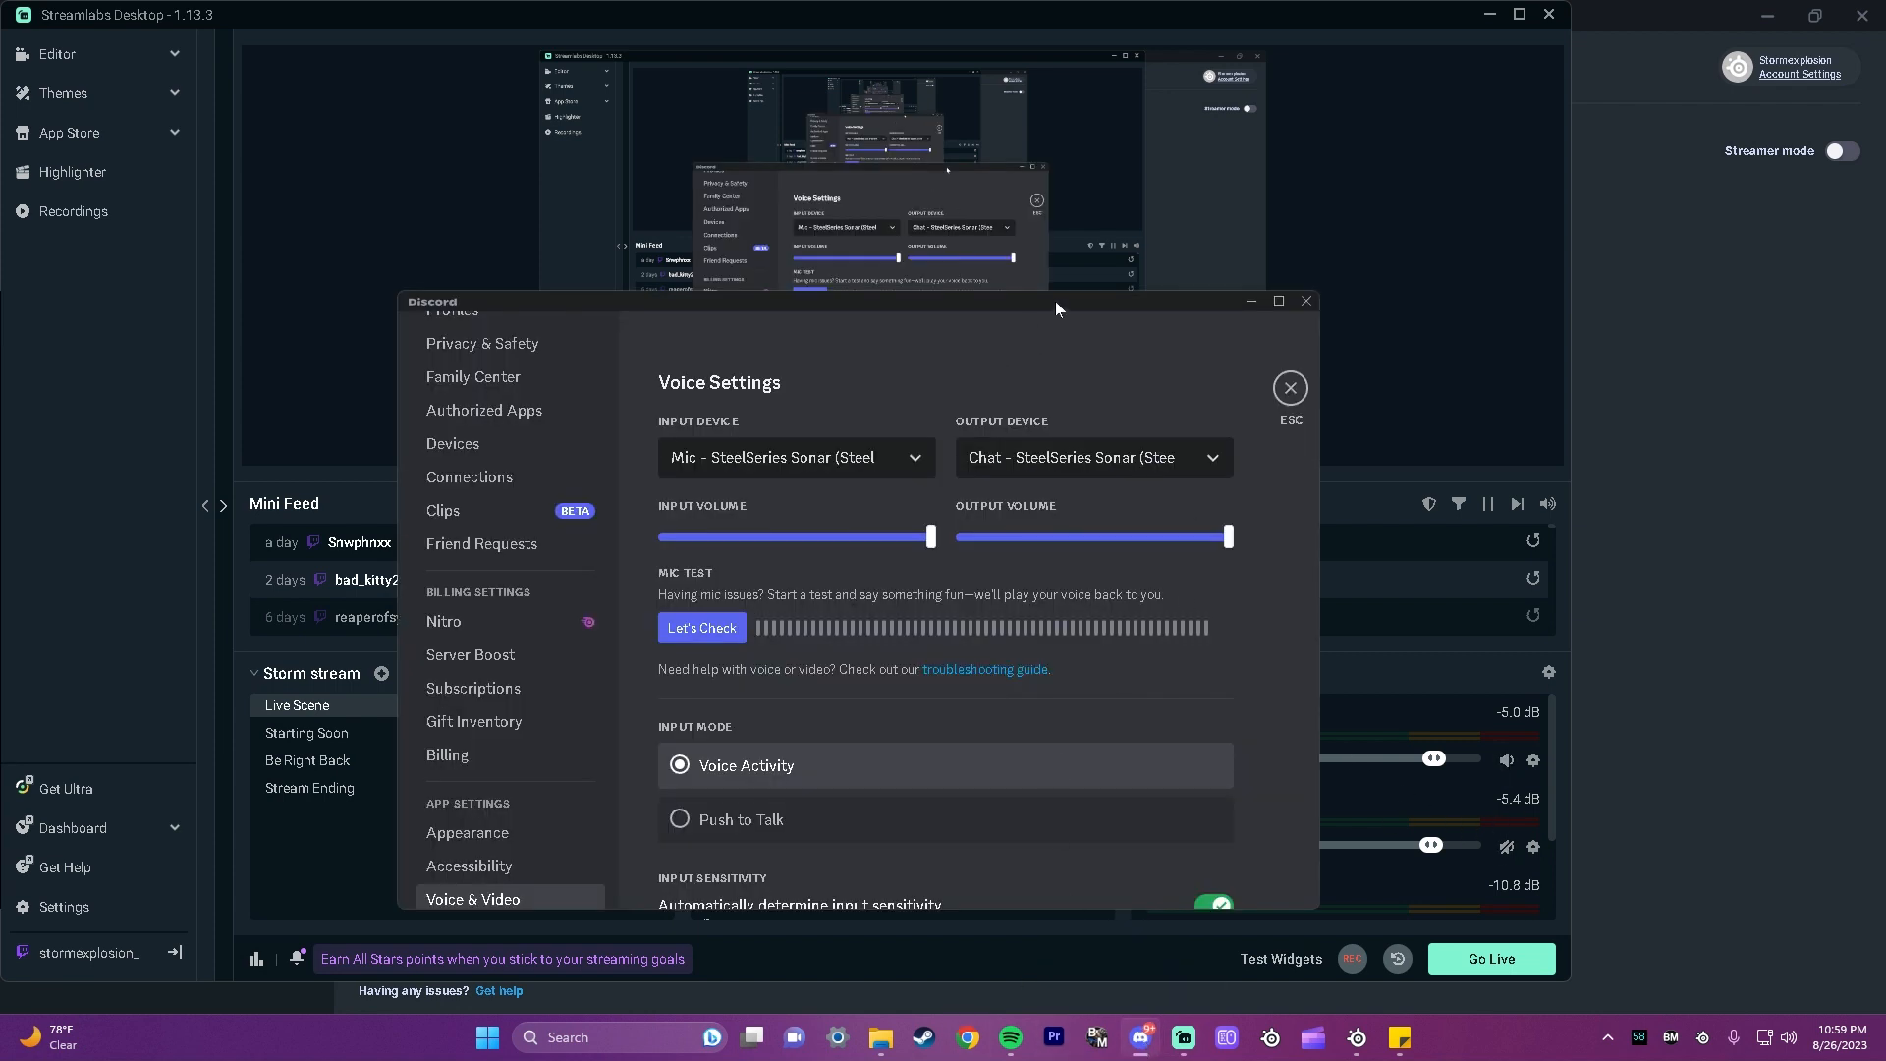
left_click(1045, 379)
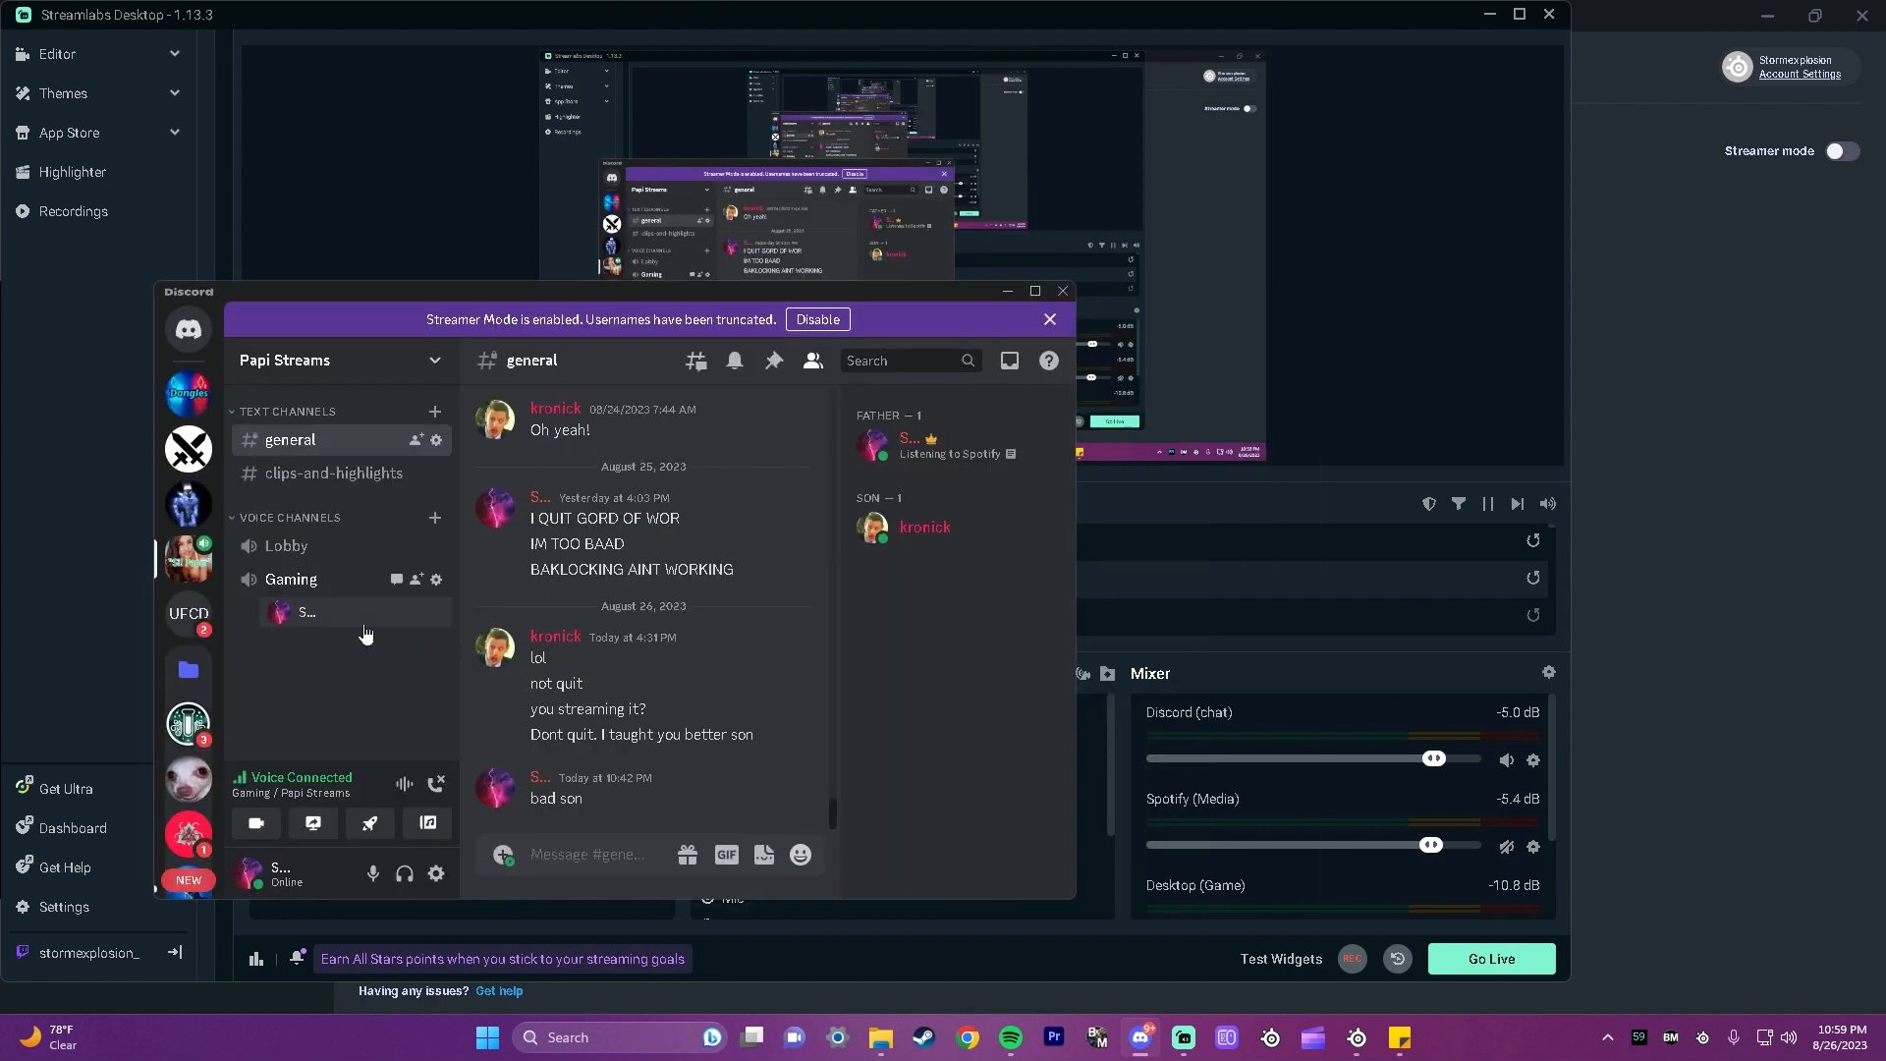
left_click(428, 823)
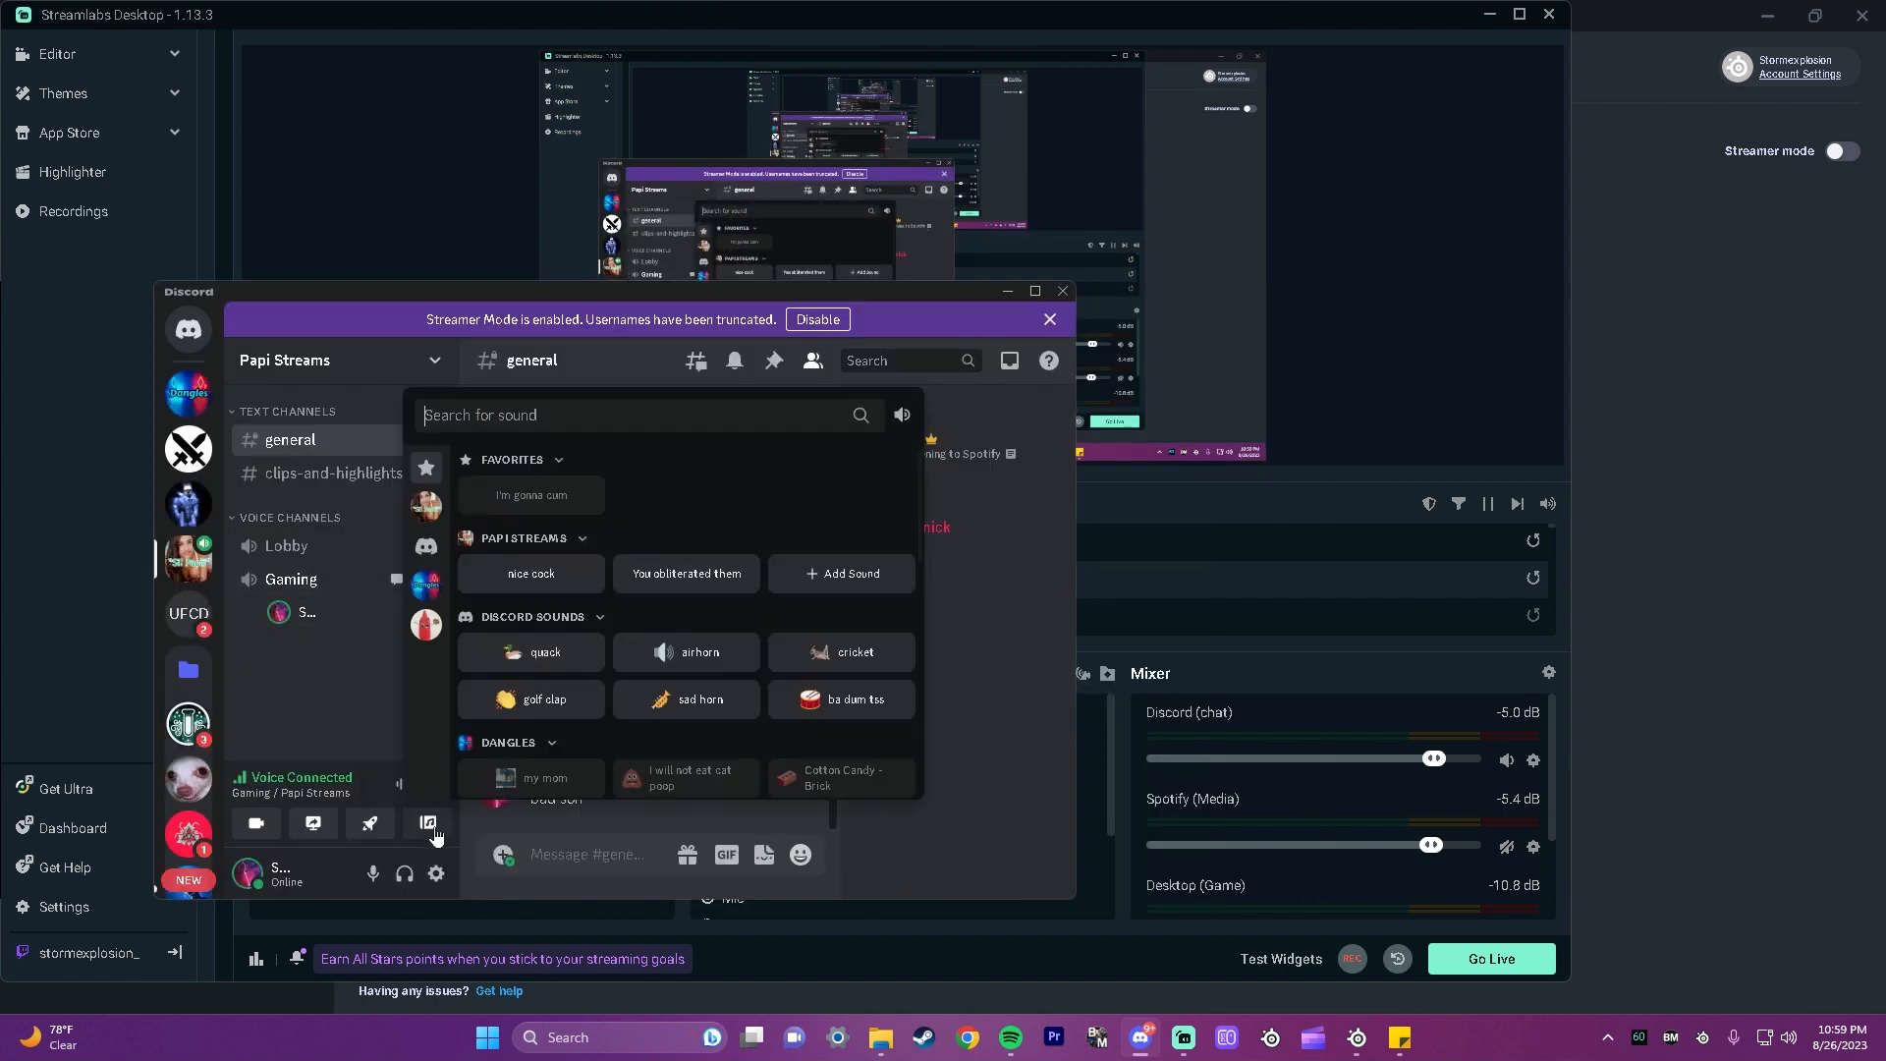
left_click(677, 575)
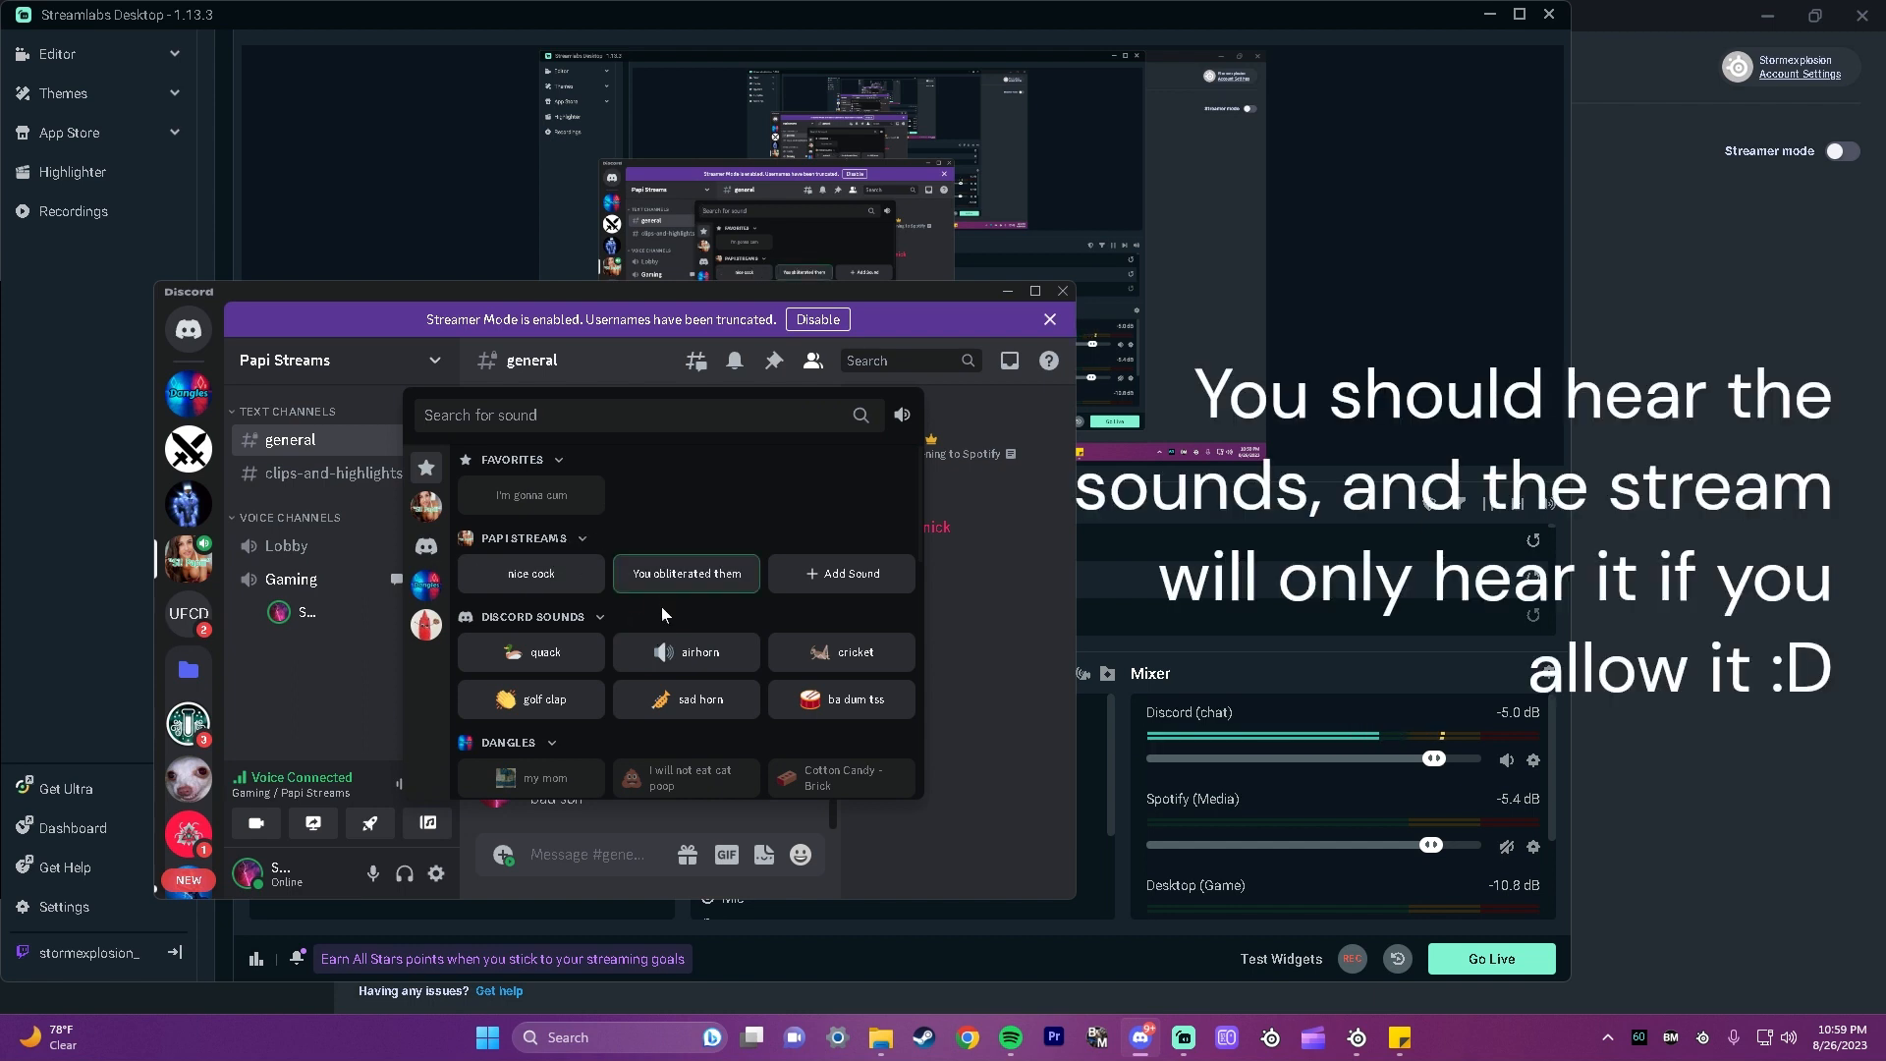
Step: Switch to Streamlabs Desktop, look over the mixer's audio sources, and mute Discord (chat)
scroll(1427, 881, "down", 1)
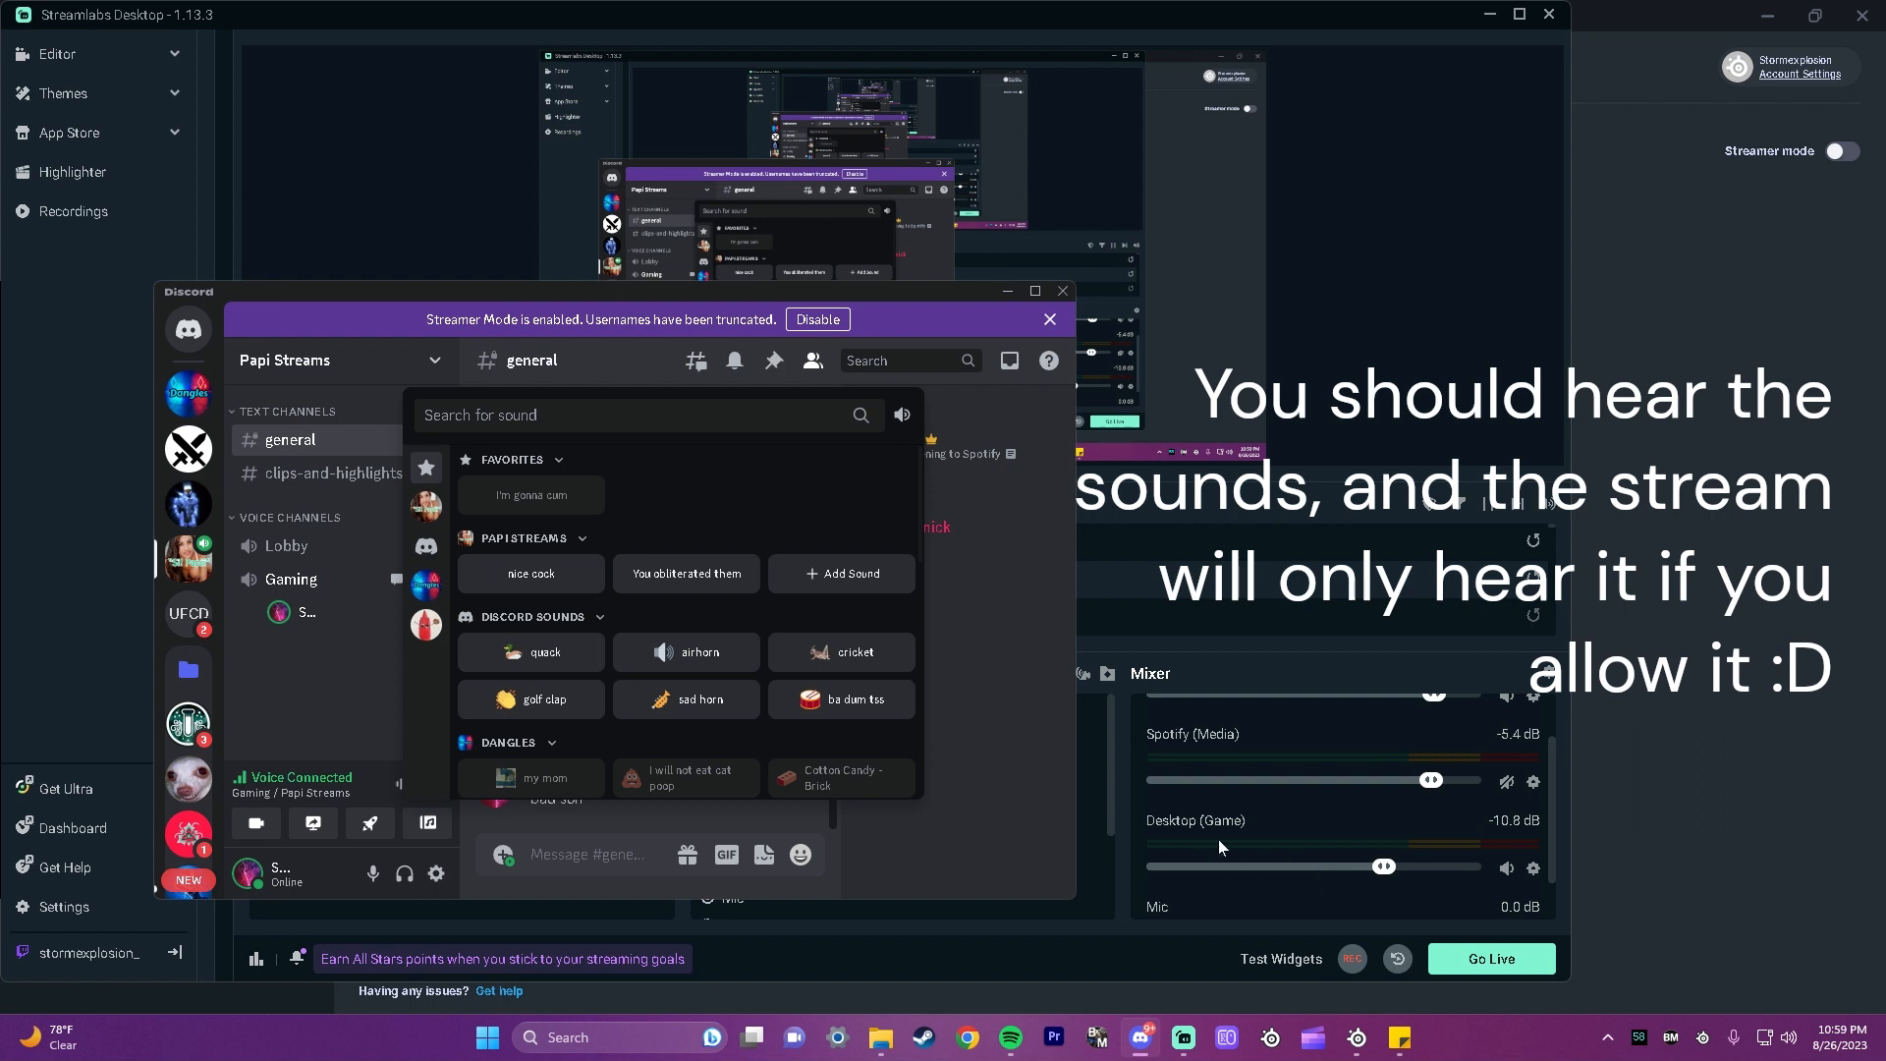
scroll(1289, 865, "up", 1)
left_click(1506, 760)
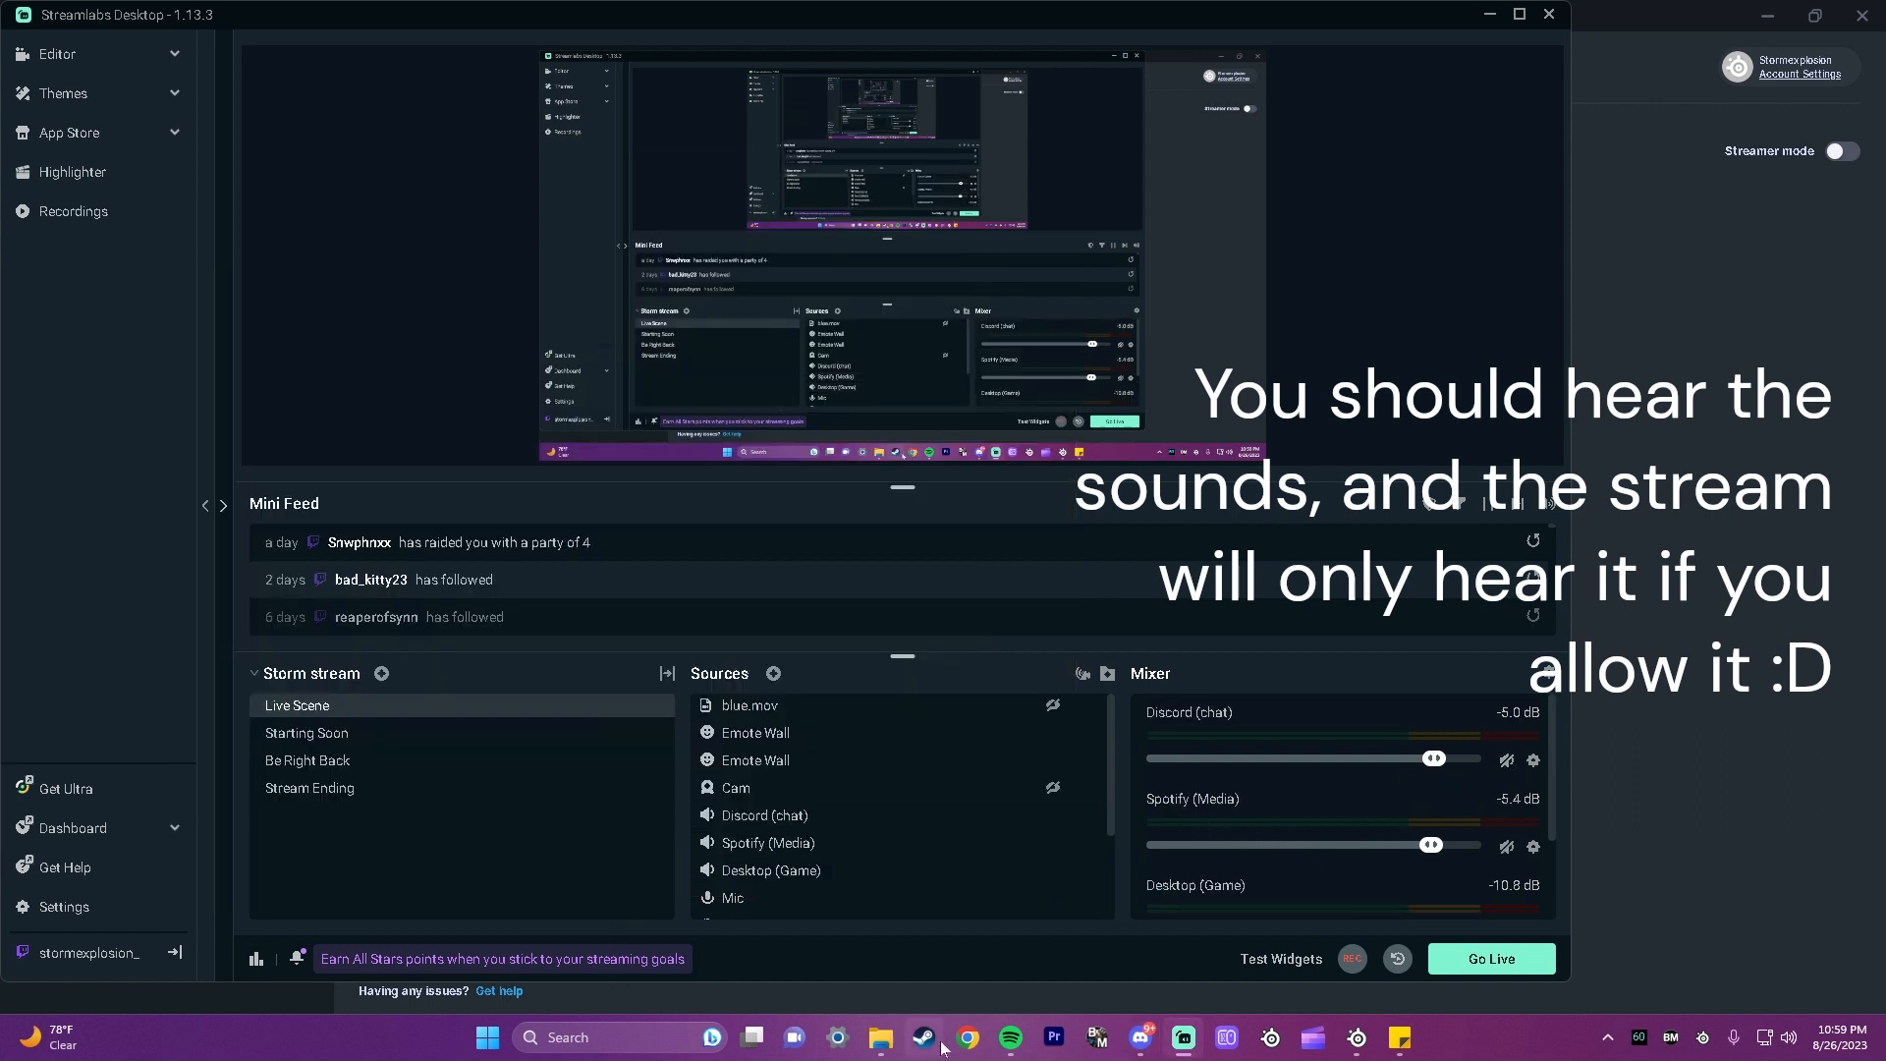
Step: Return to Discord, play the first Papi Streams soundboard sound to test the muted chat source, and minimize Discord
left_click(1138, 1037)
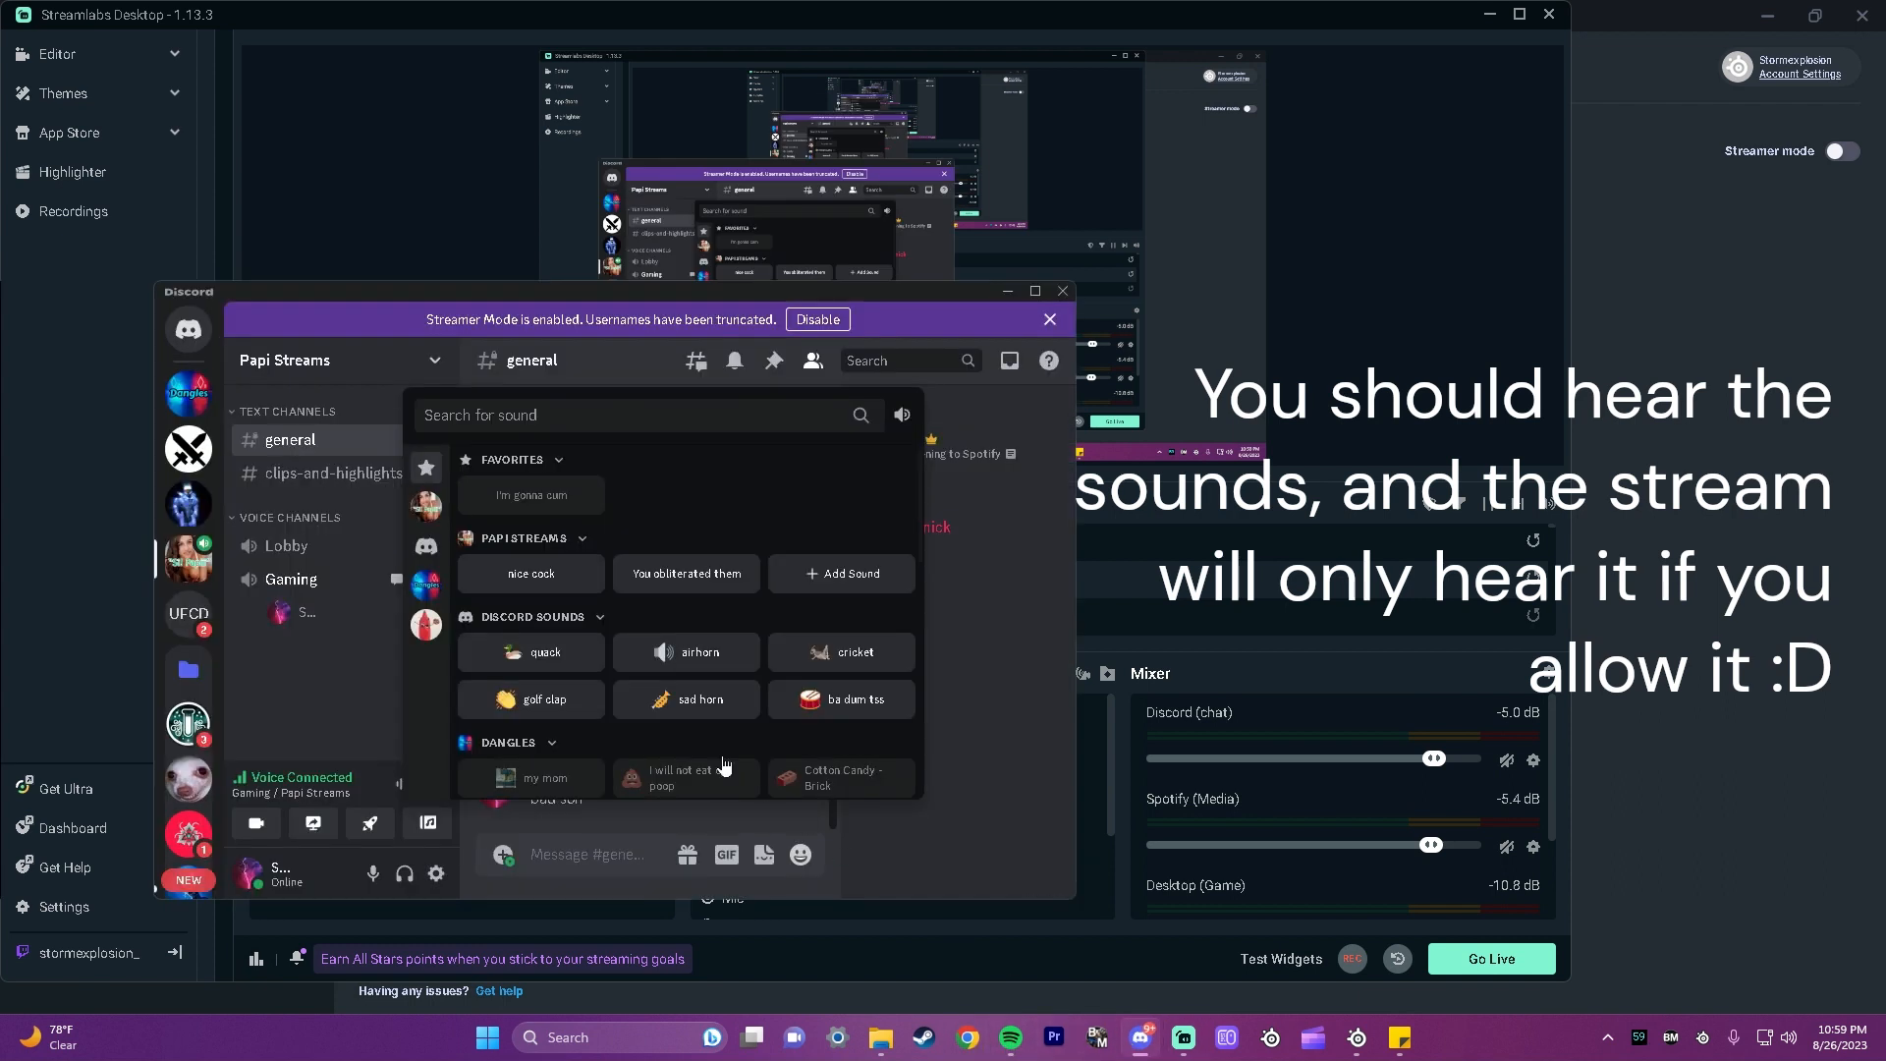
left_click(531, 574)
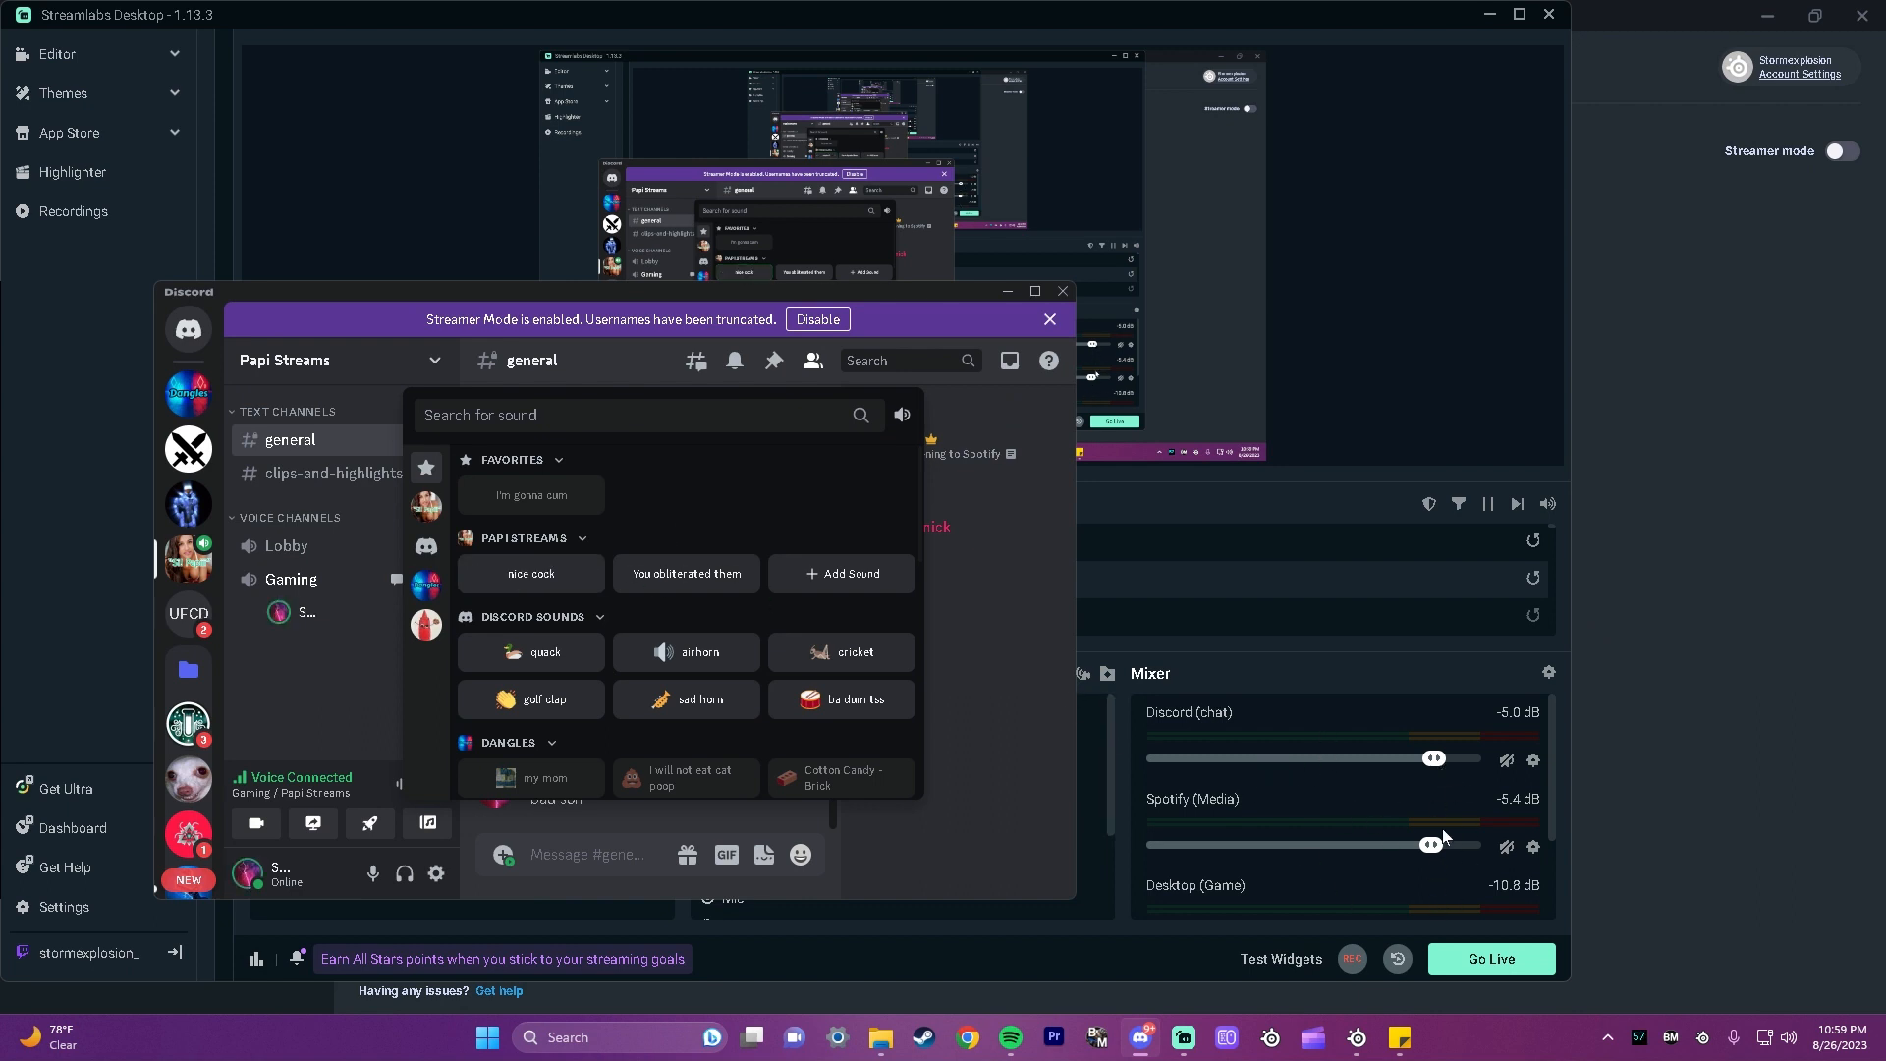
left_click(1007, 294)
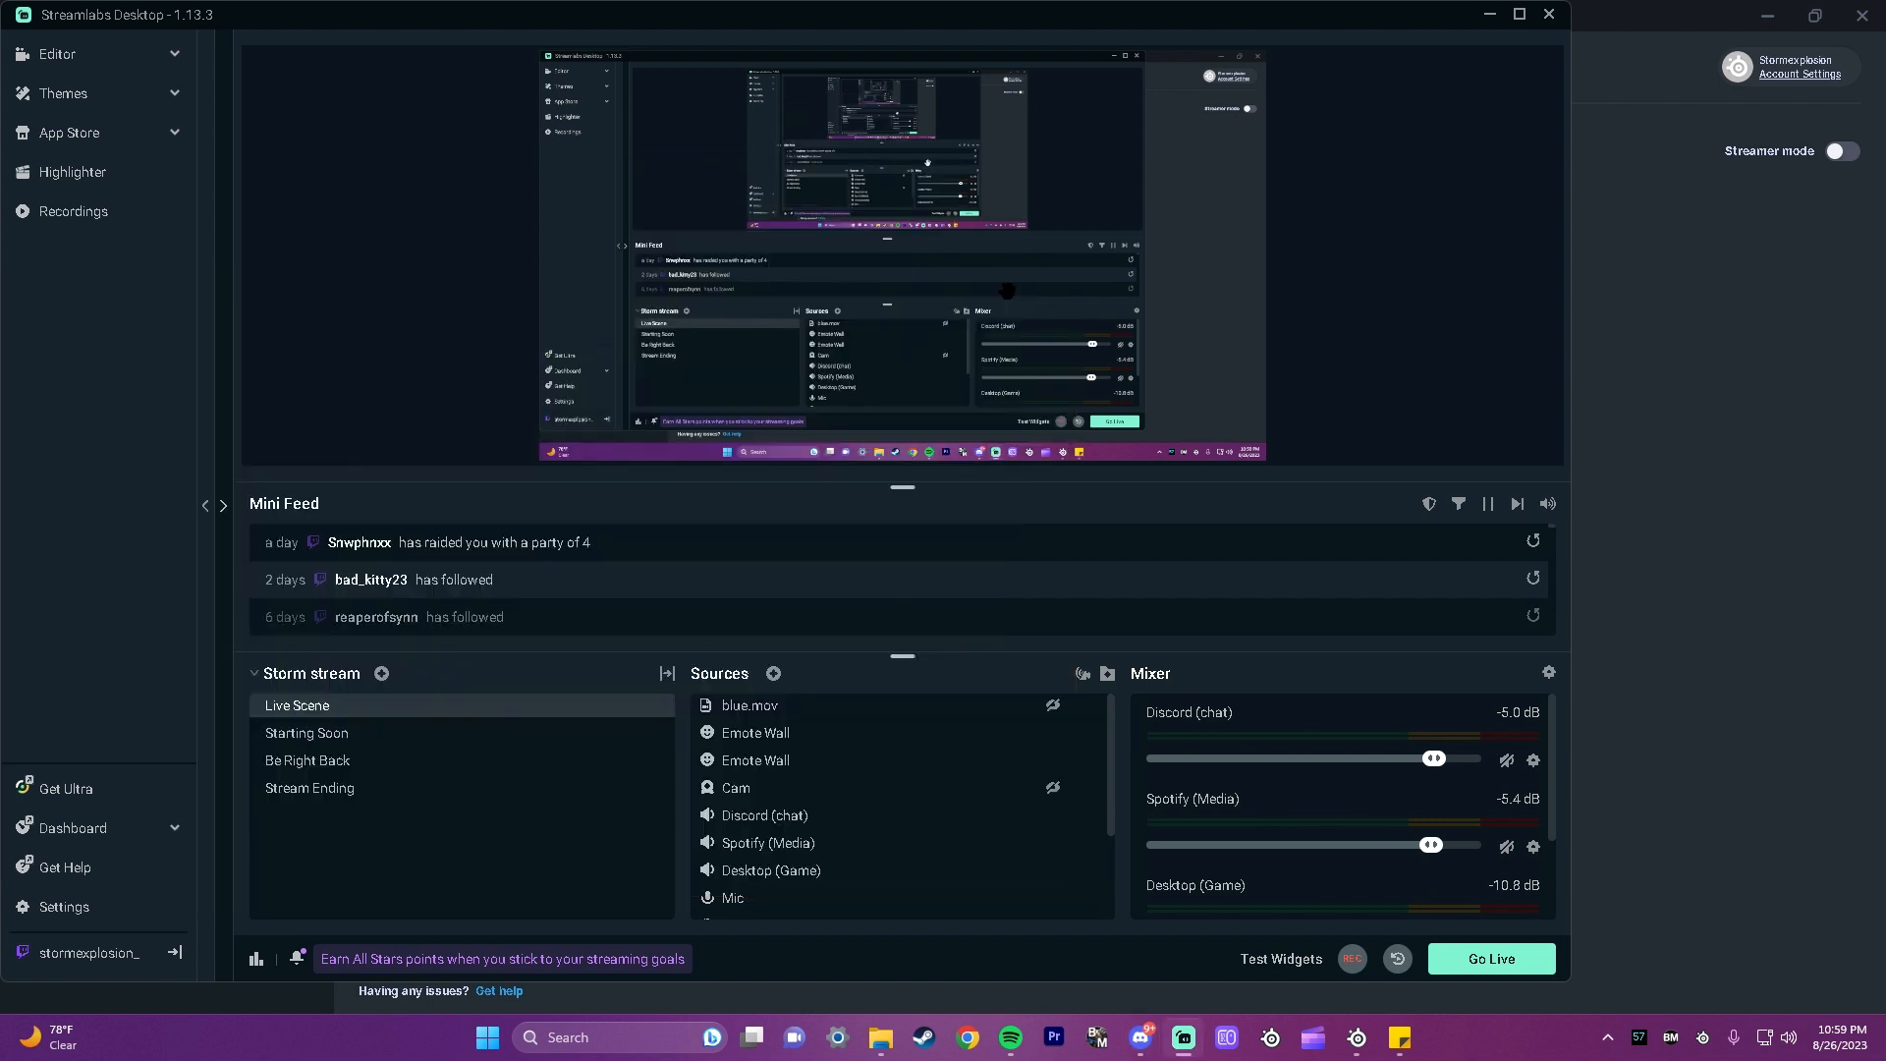